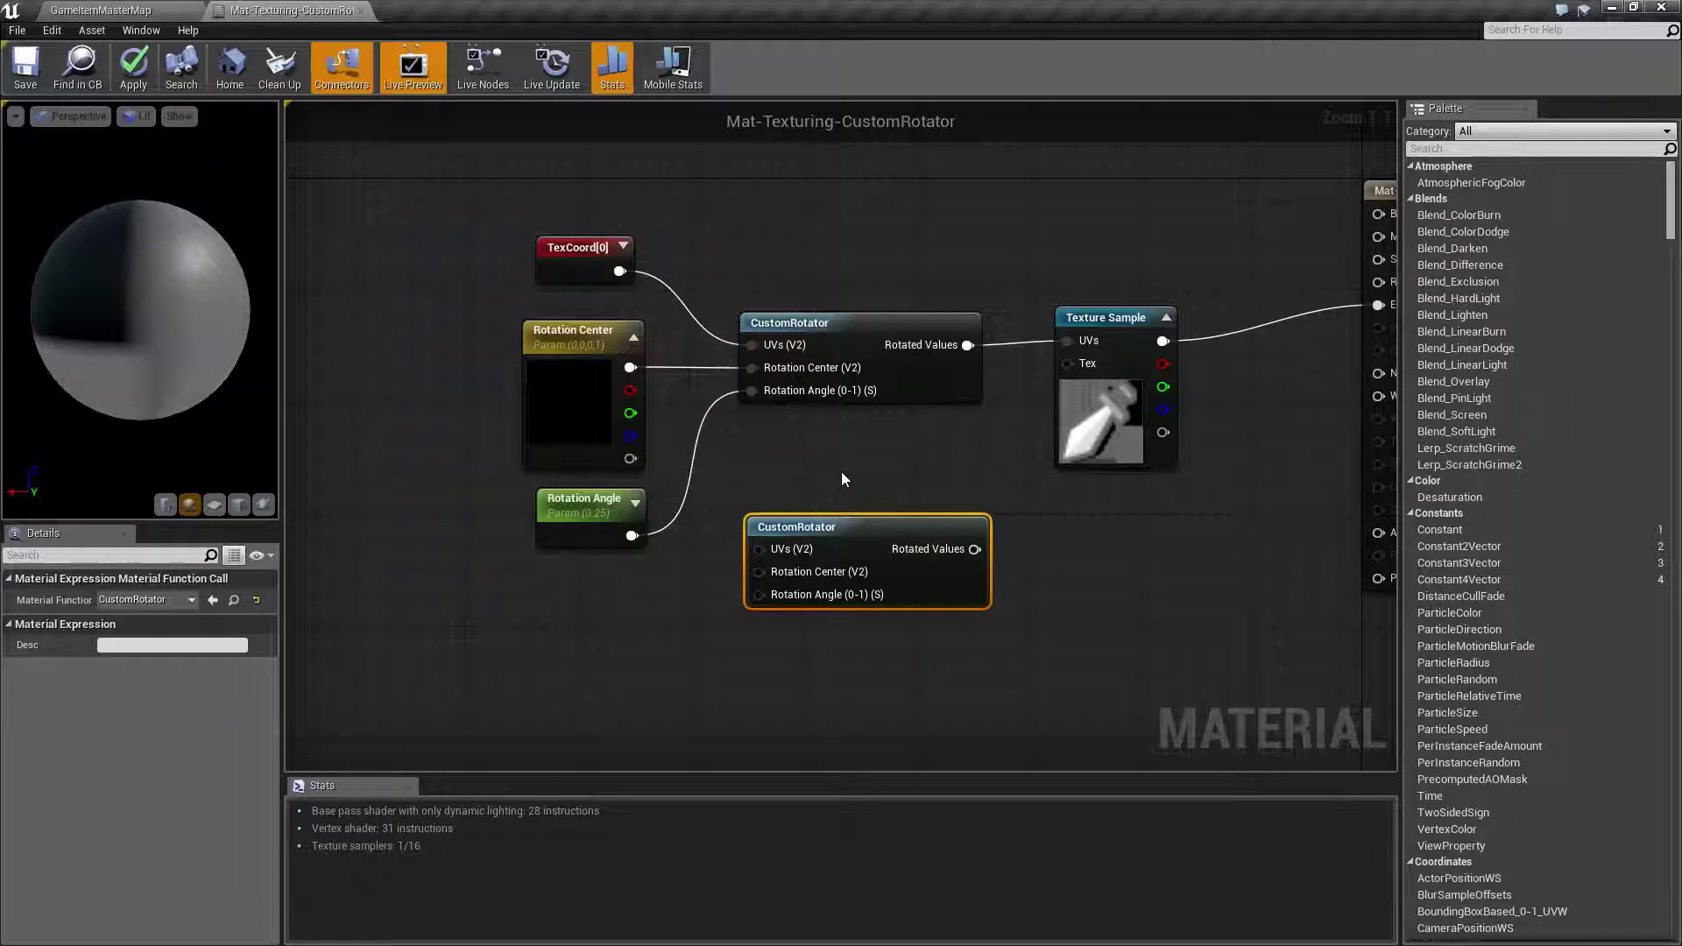
Search the node list for 'custom rota' without adding a node, and undo the last graph edit
right_drag(845, 470, 845, 430)
right_click(751, 608)
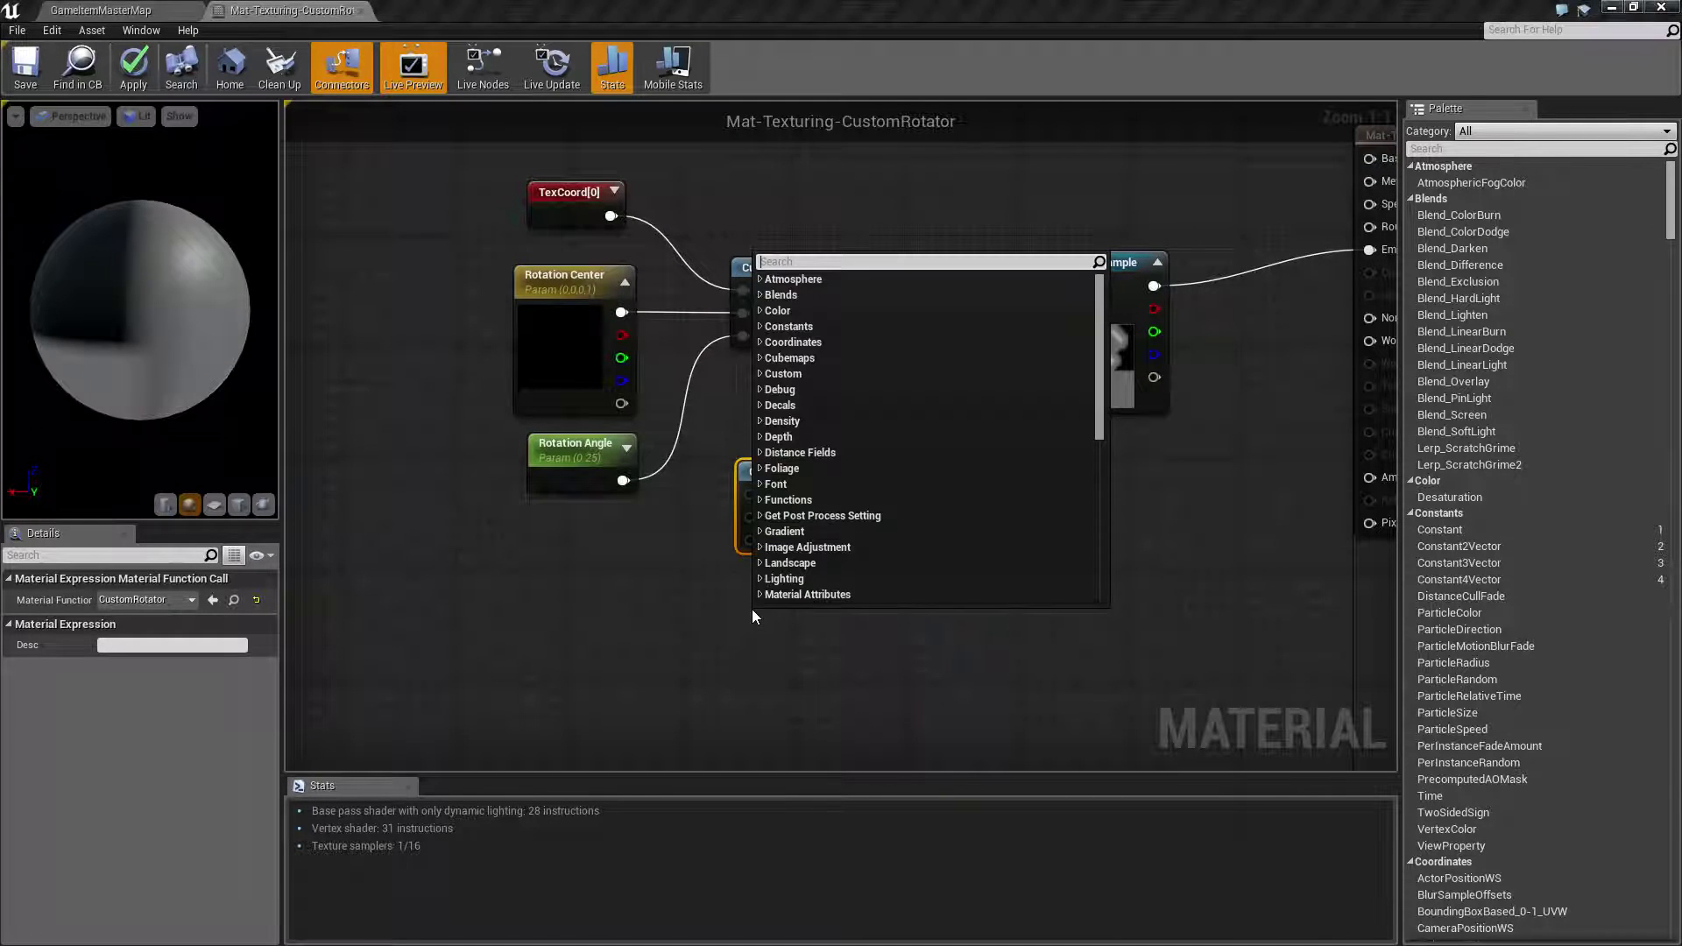
text(cu)
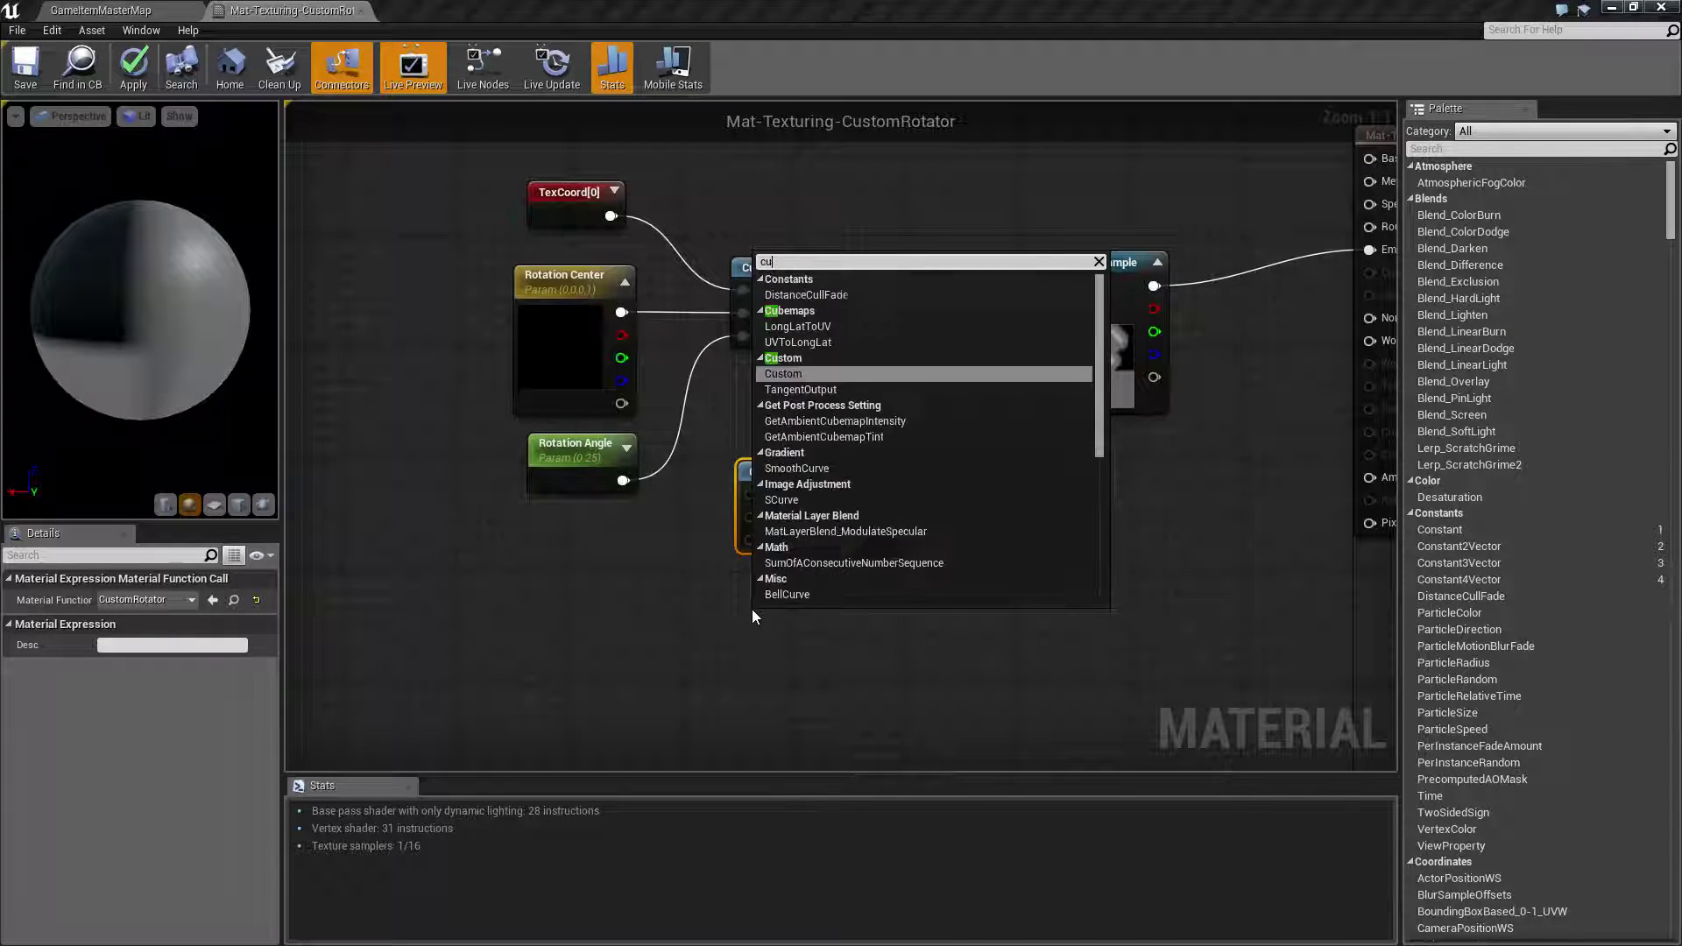
text(stom rota)
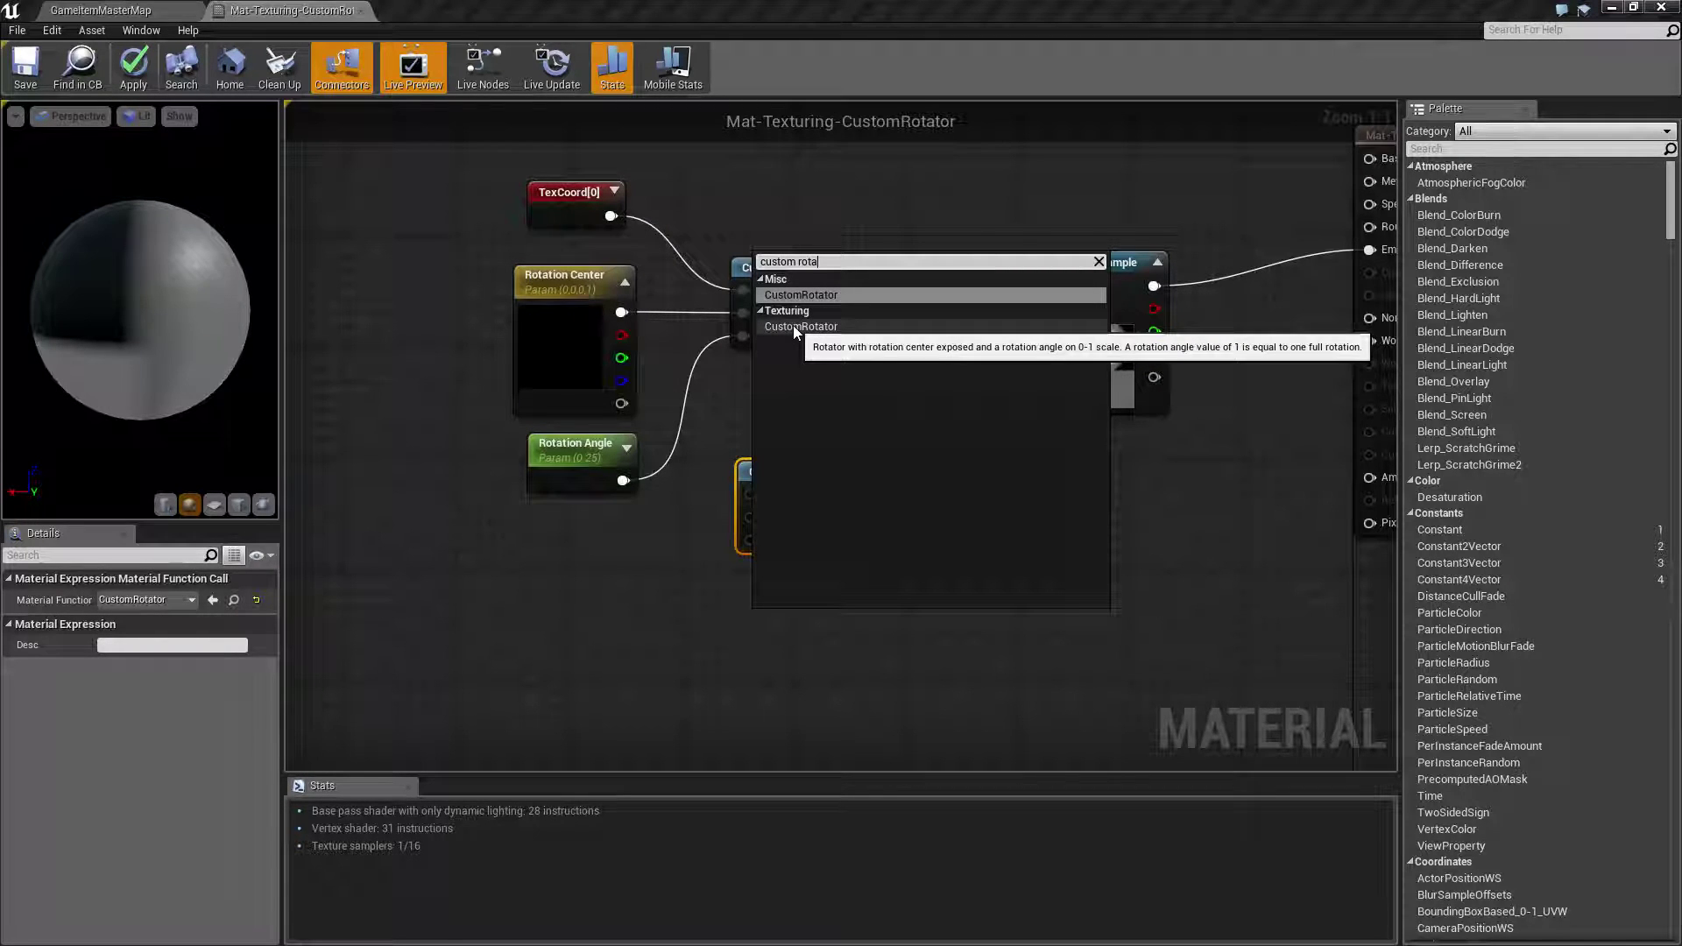
click(617, 619)
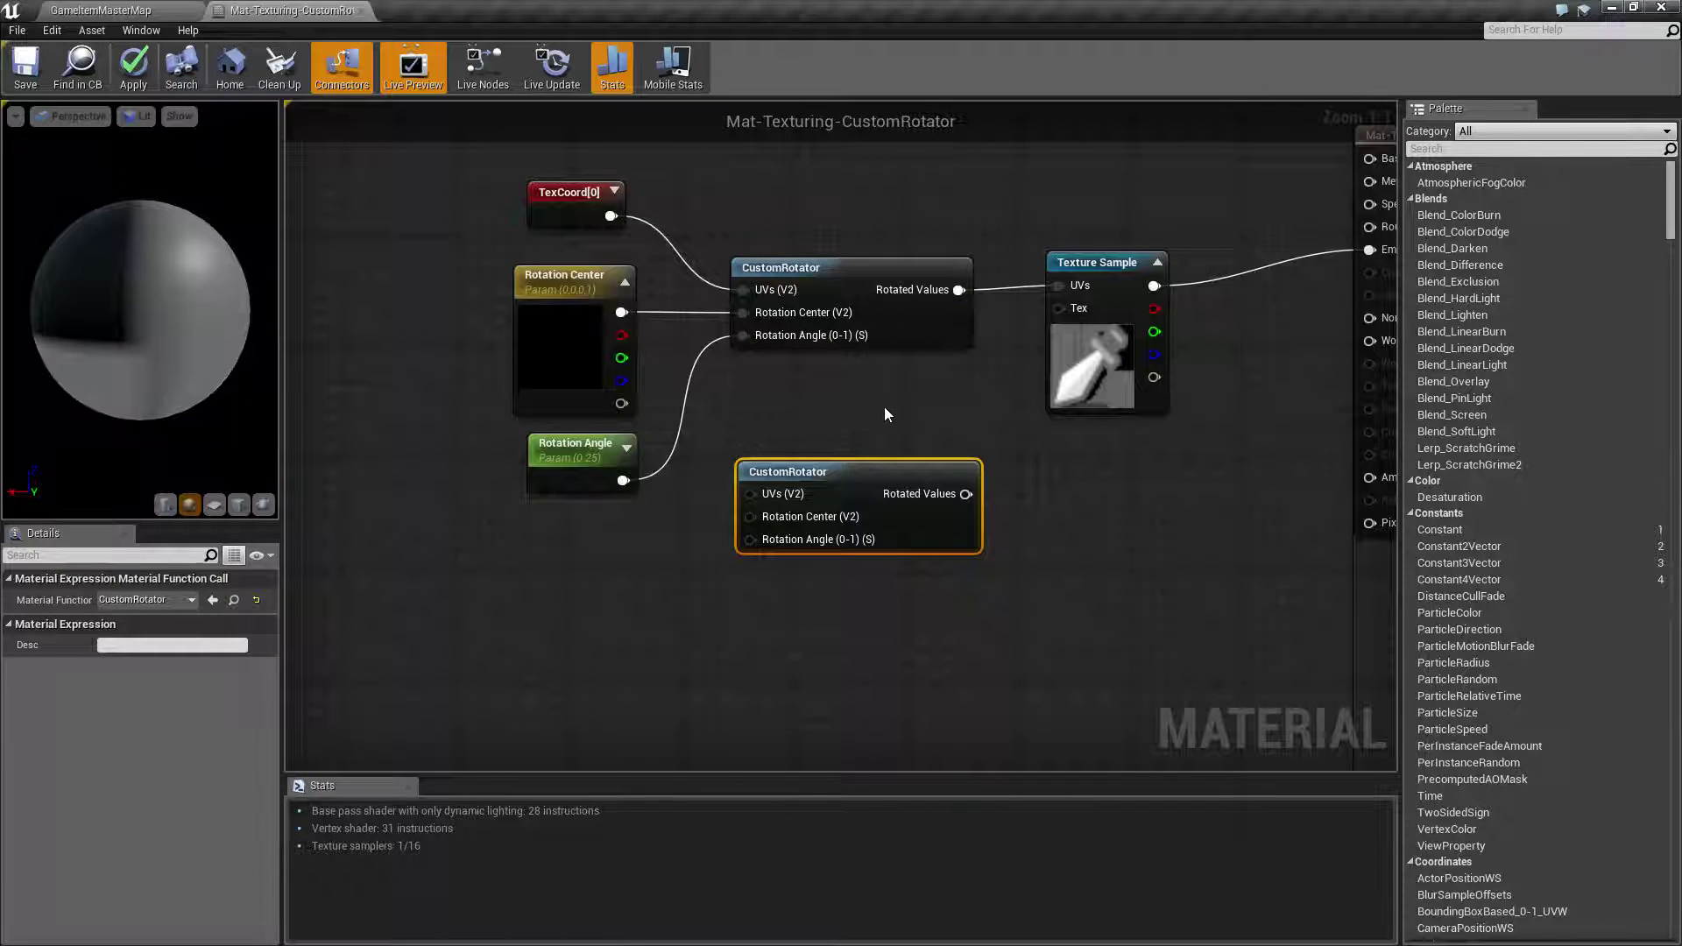
right_drag(884, 413, 877, 432)
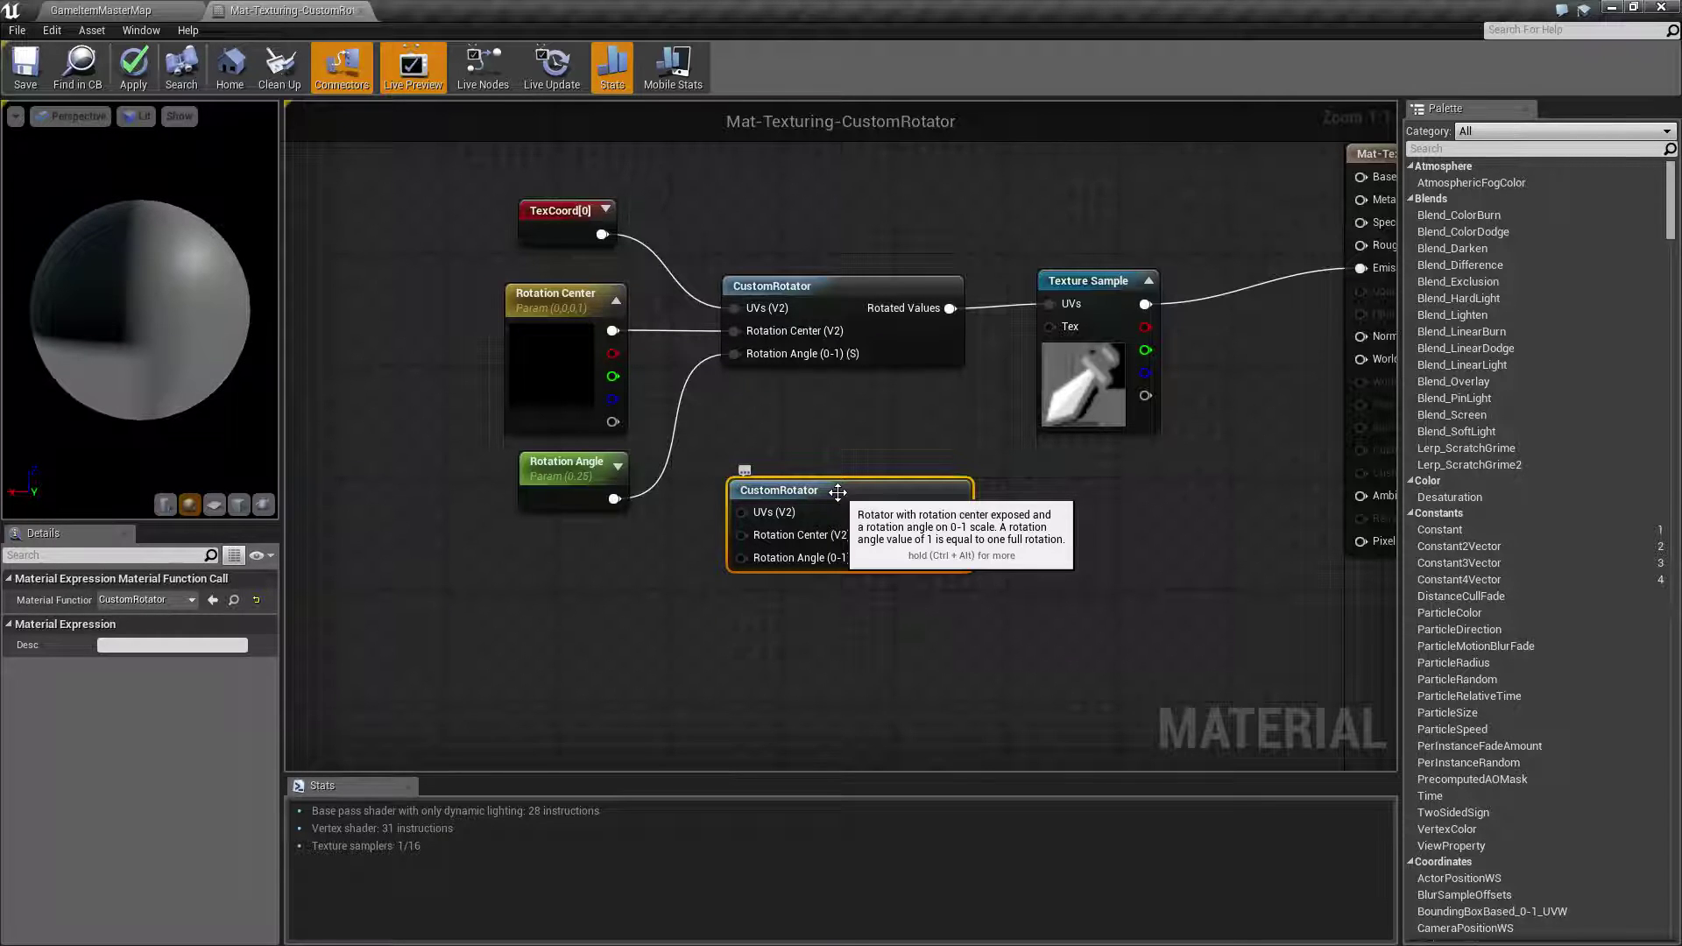
click(802, 448)
key(ctrl+z)
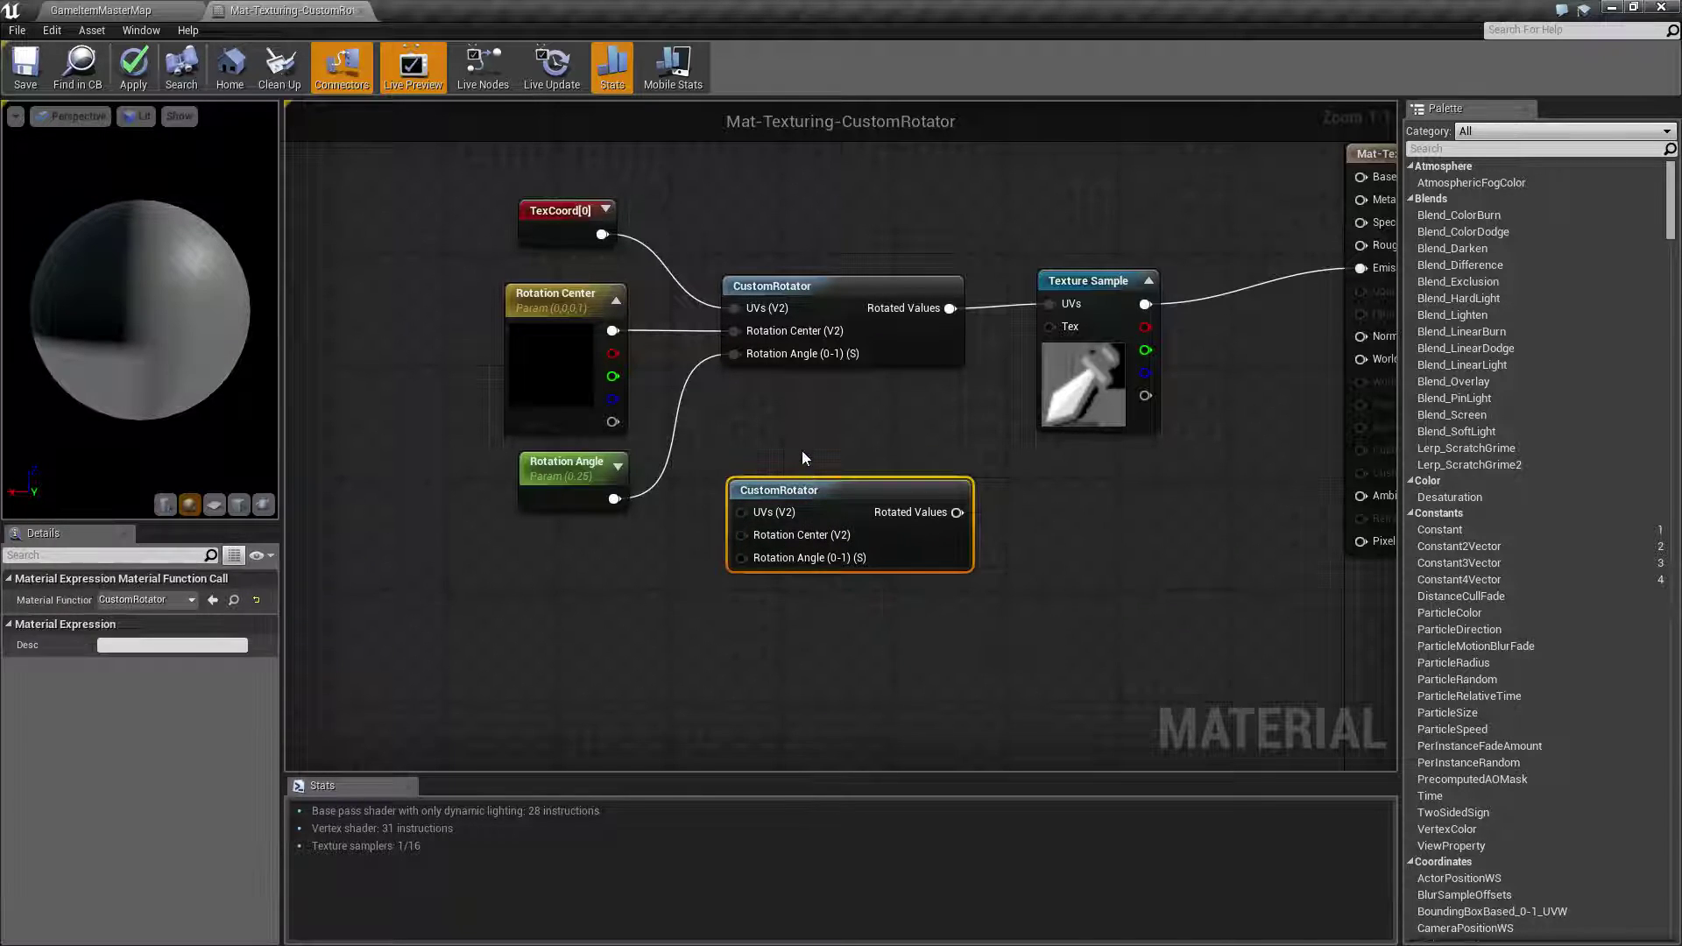
click(803, 453)
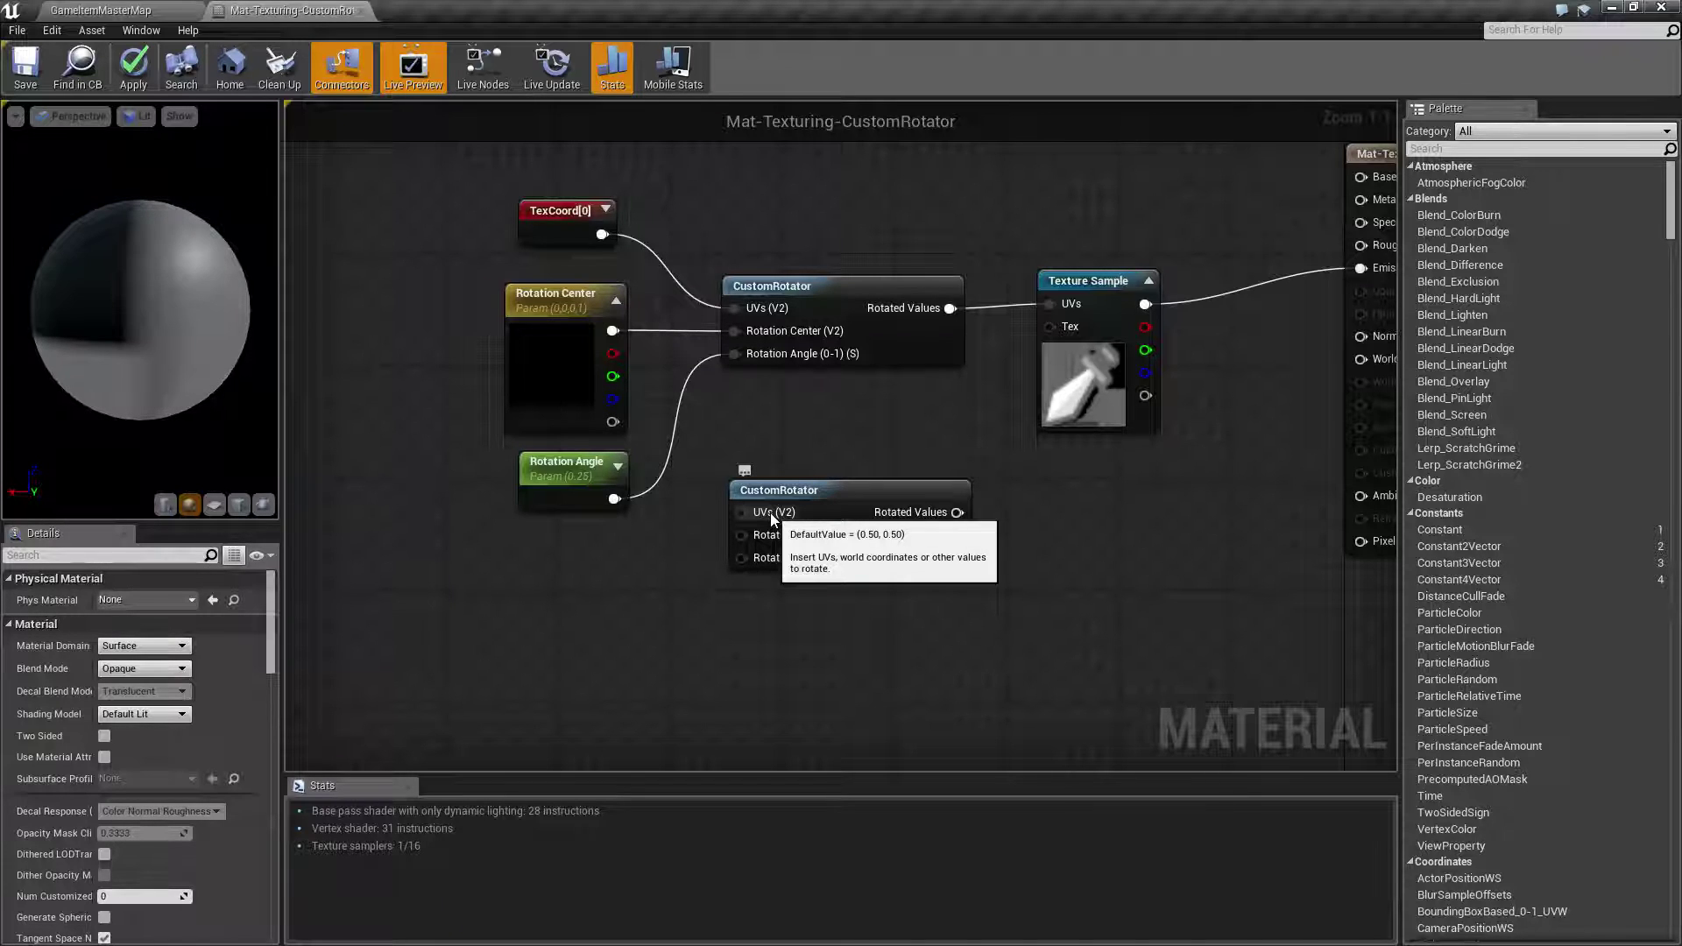
Delete the spare CustomRotator node, apply the material, and view the _Inst instance before returning to the level editor
mouse_move(791, 536)
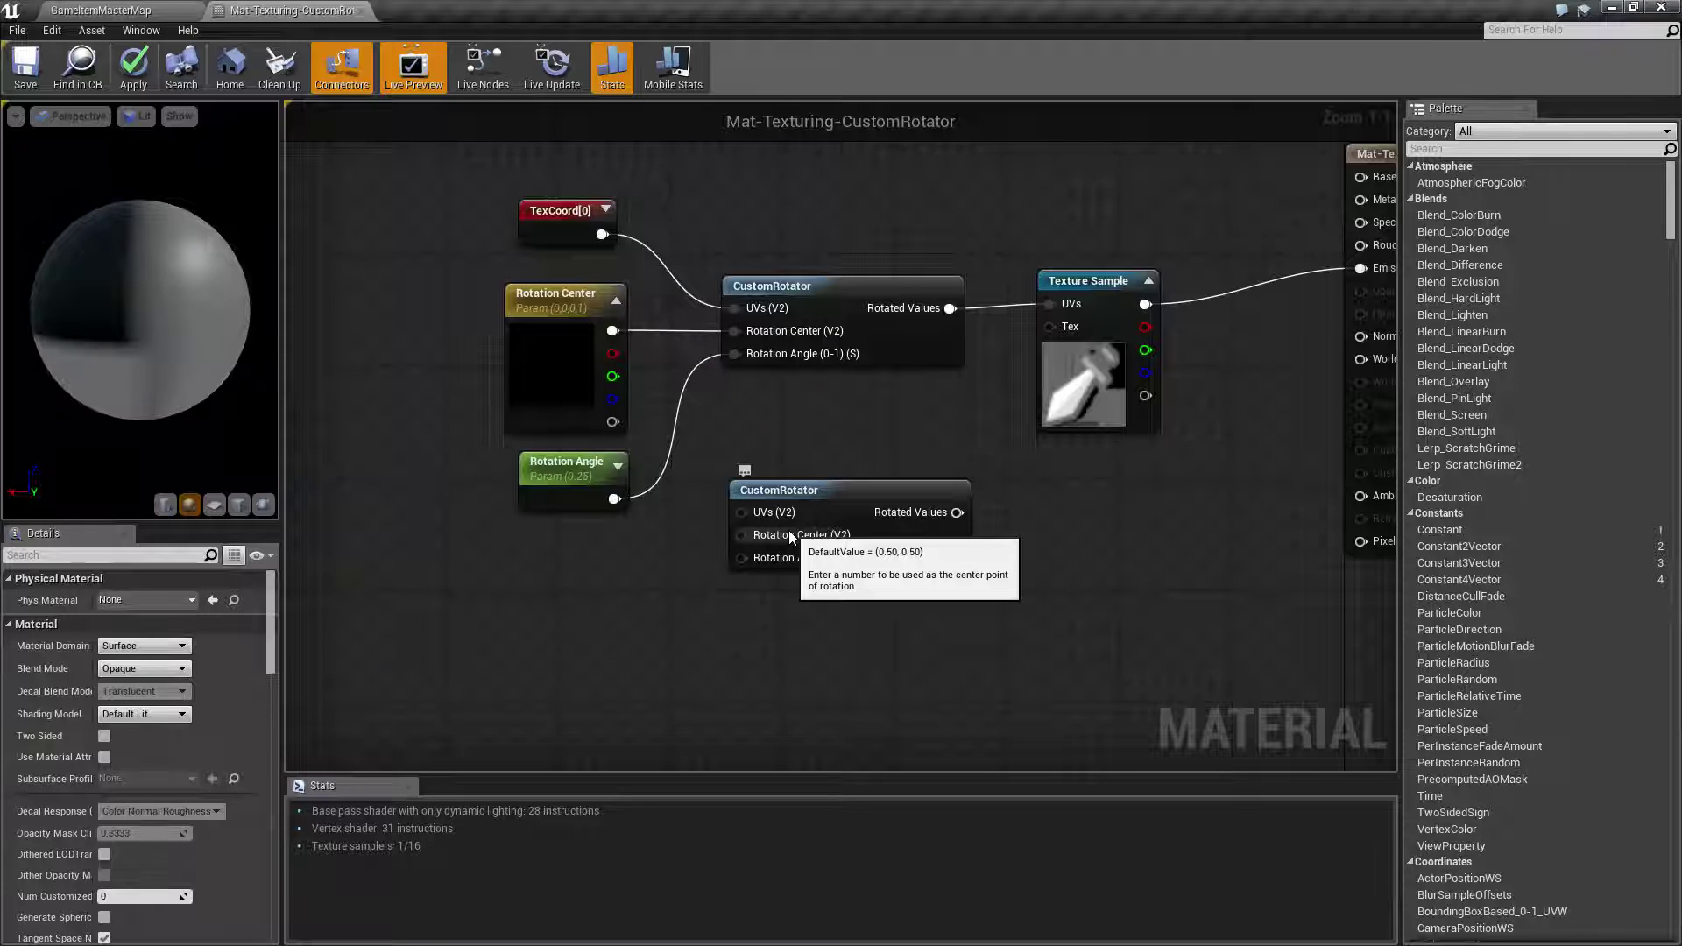
mouse_move(798, 566)
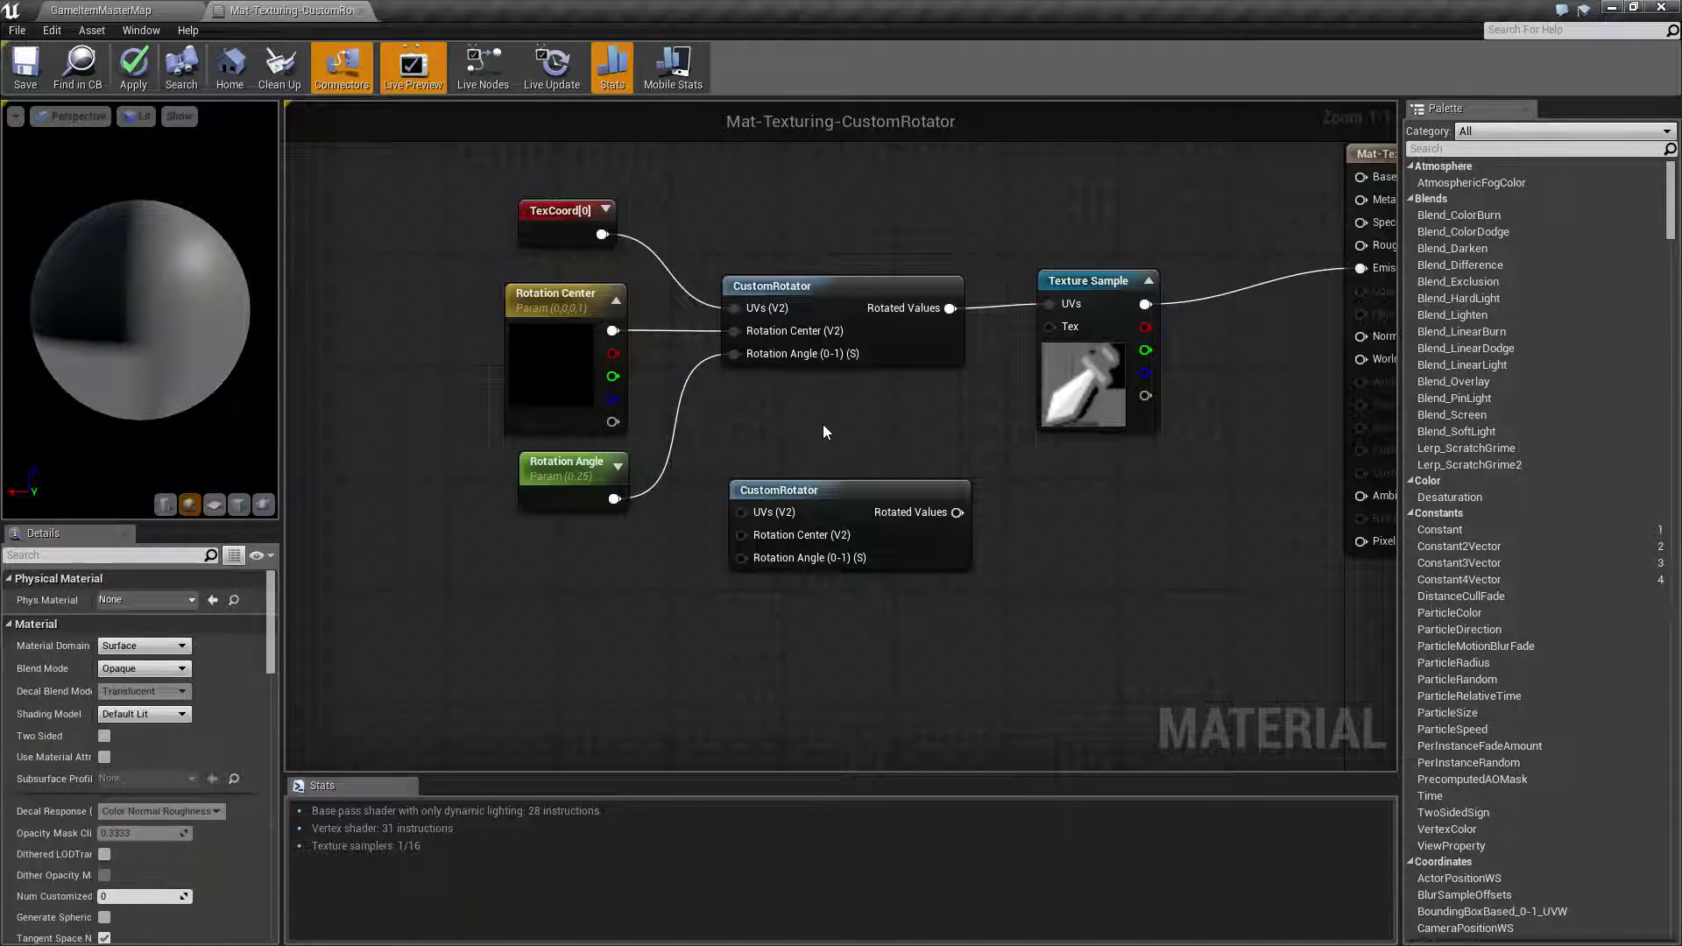
click(819, 560)
key(Delete)
click(130, 67)
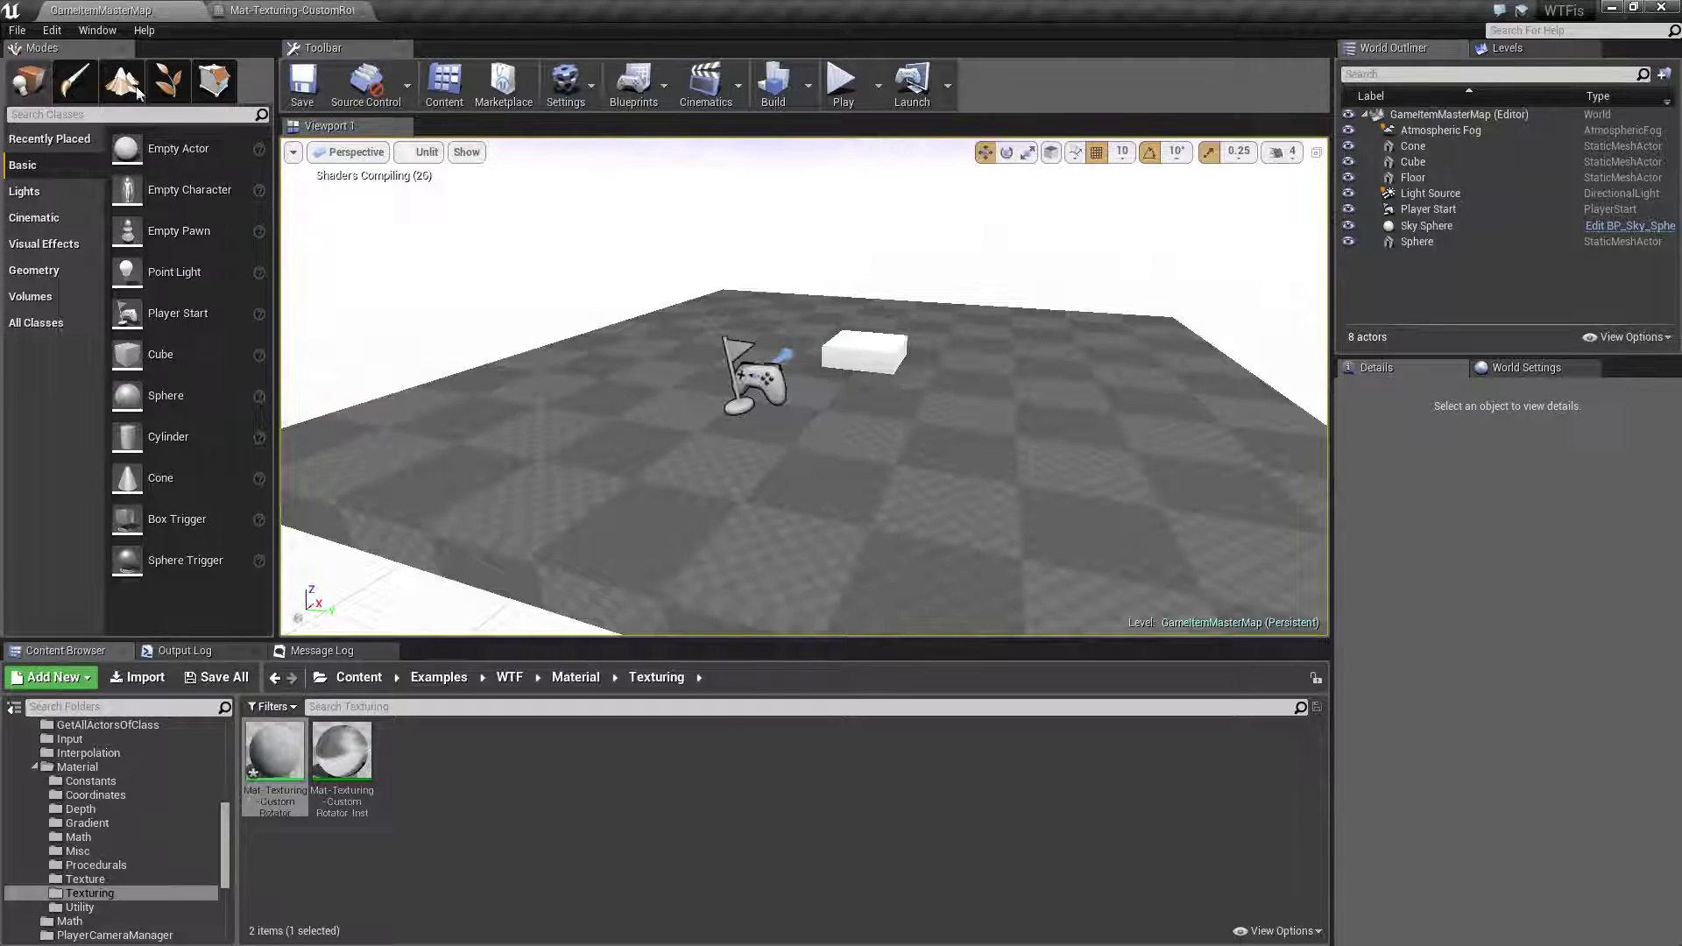
double_click(350, 753)
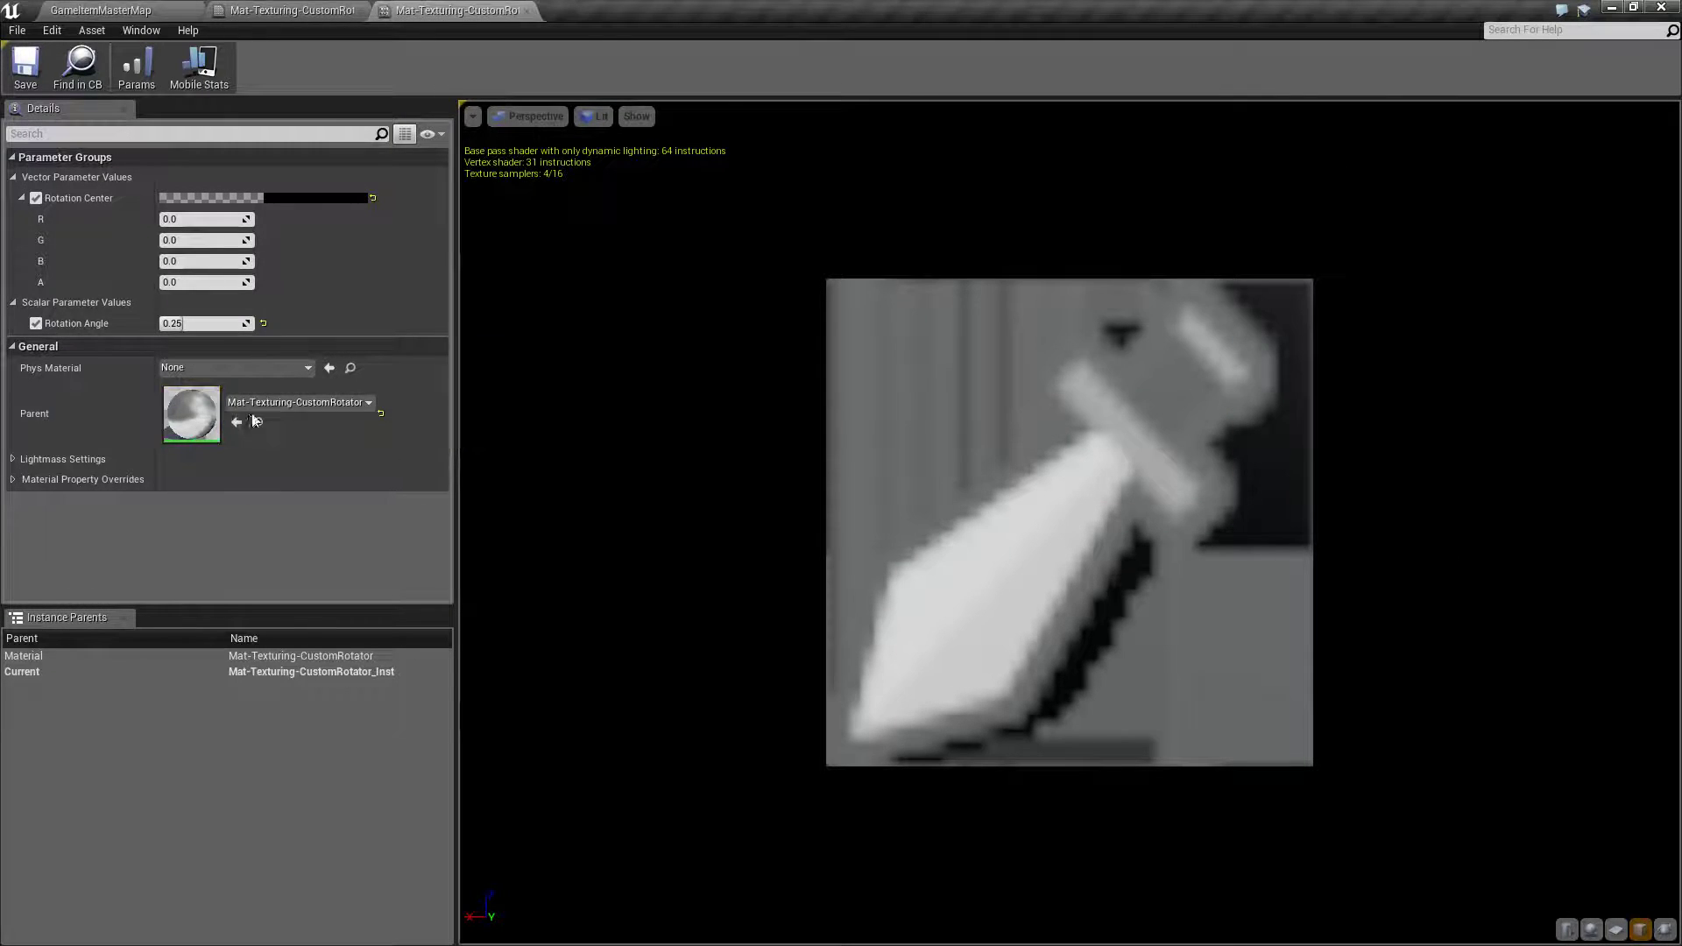
click(111, 9)
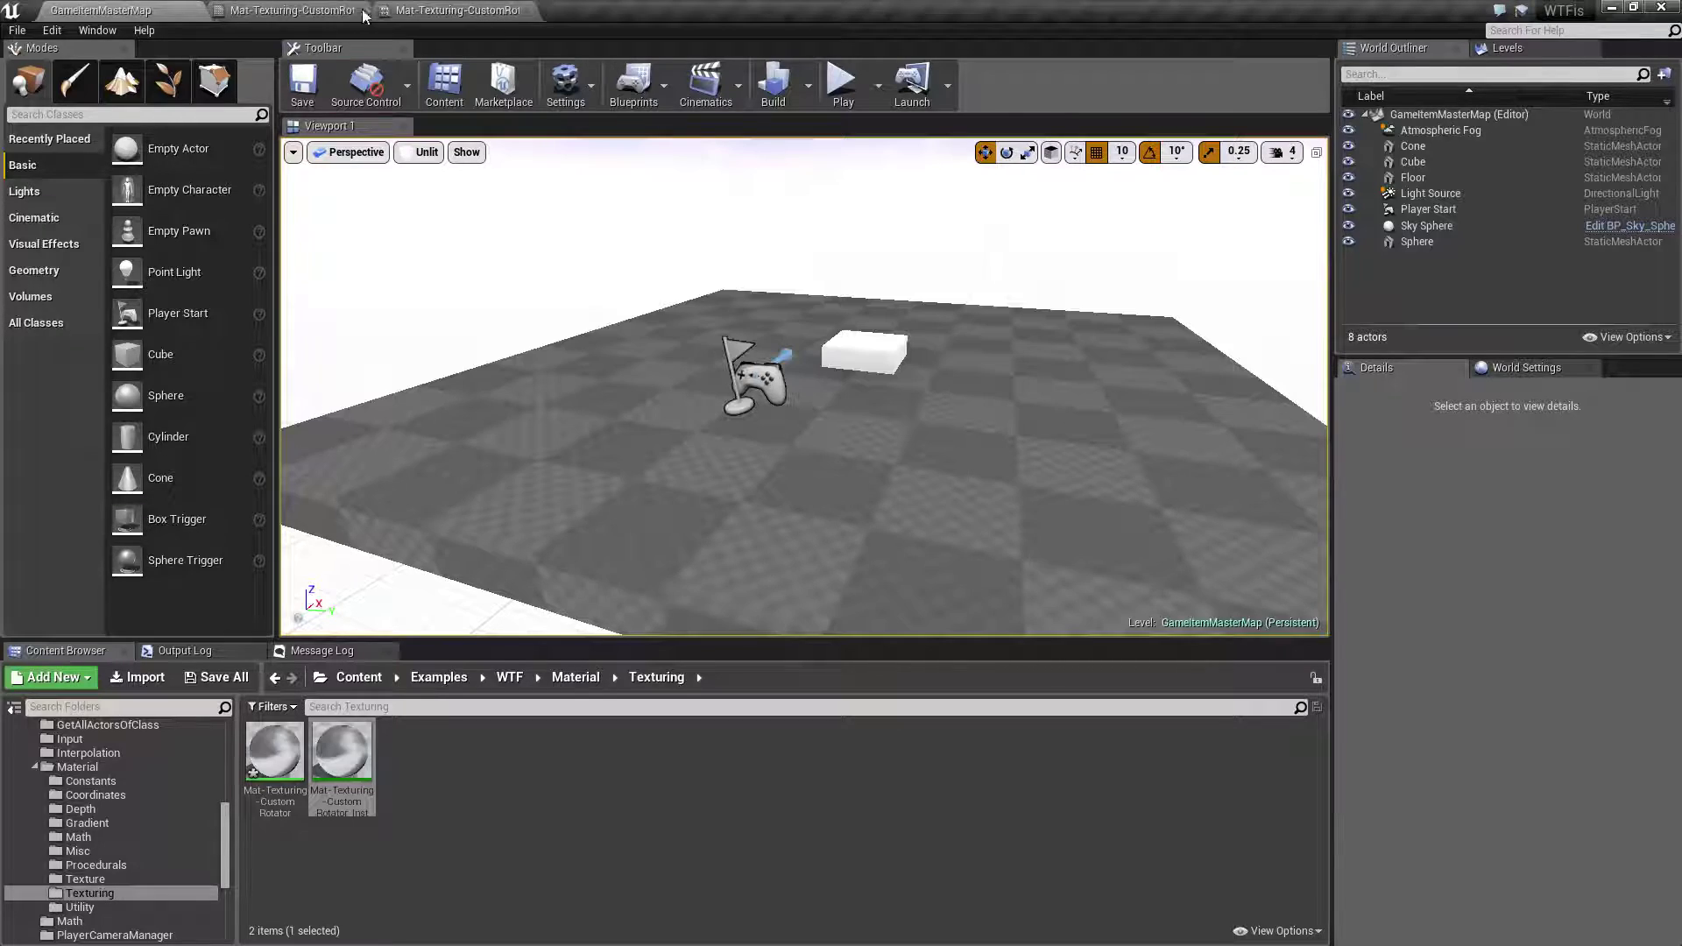
Find cursorSword_silver from the Texture Sample, zoom into it, and return to the CustomRotator instance
click(289, 10)
double_click(1066, 417)
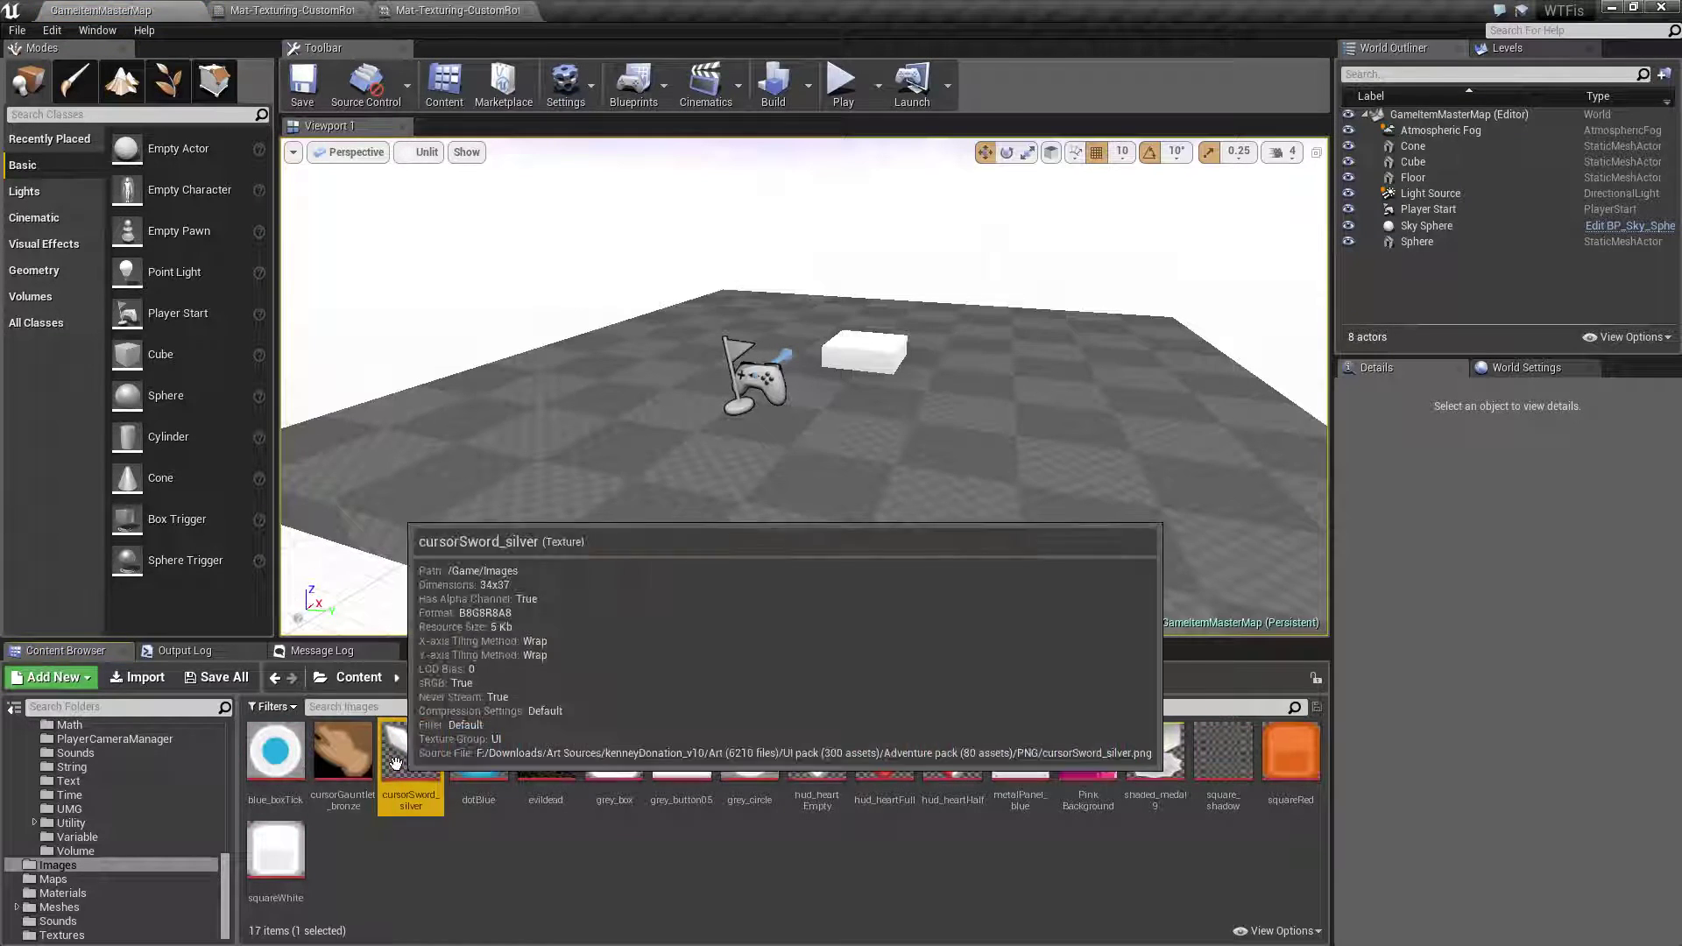
double_click(410, 752)
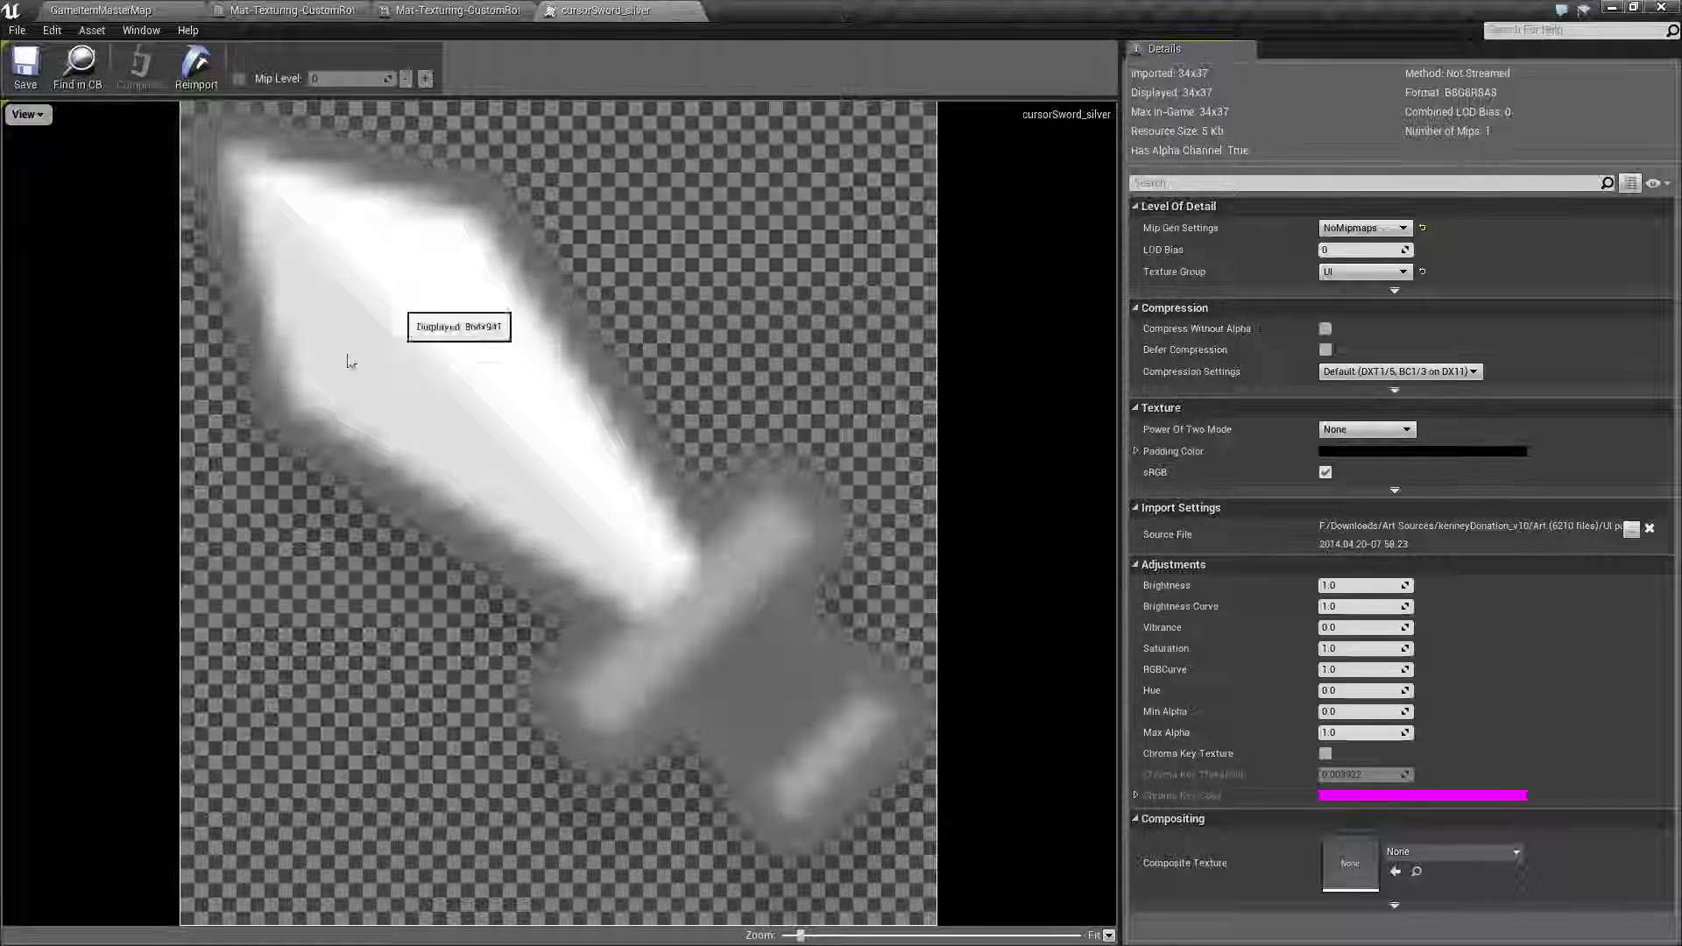
scroll(582, 519, up, 8)
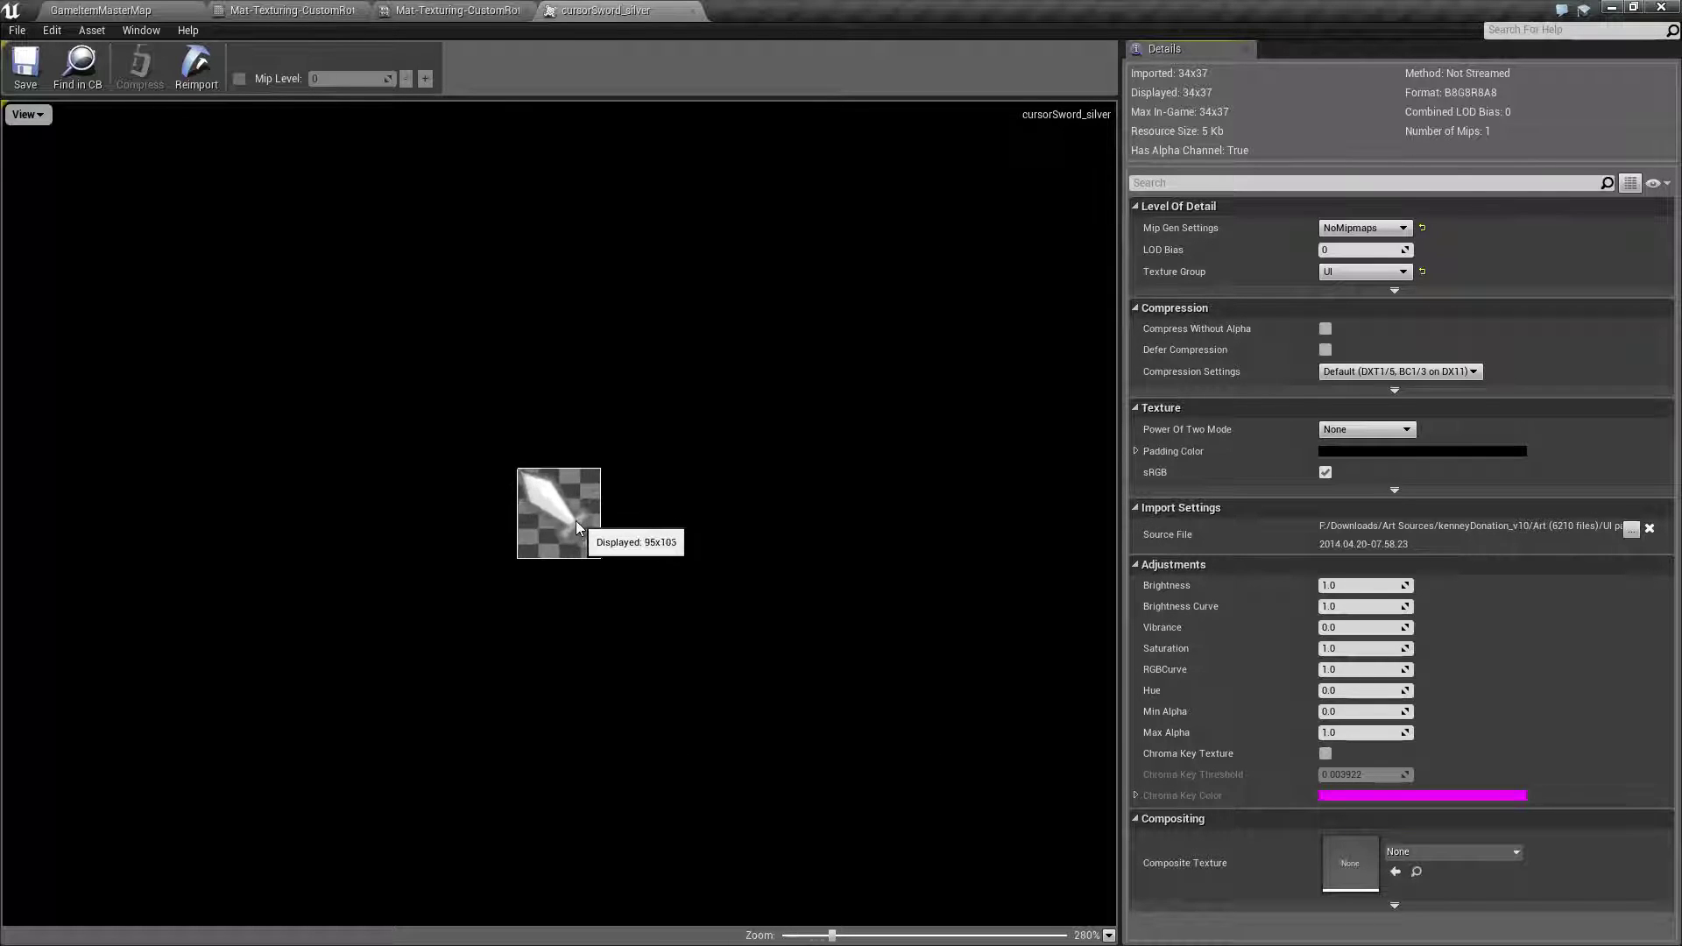
scroll(571, 523, up, 3)
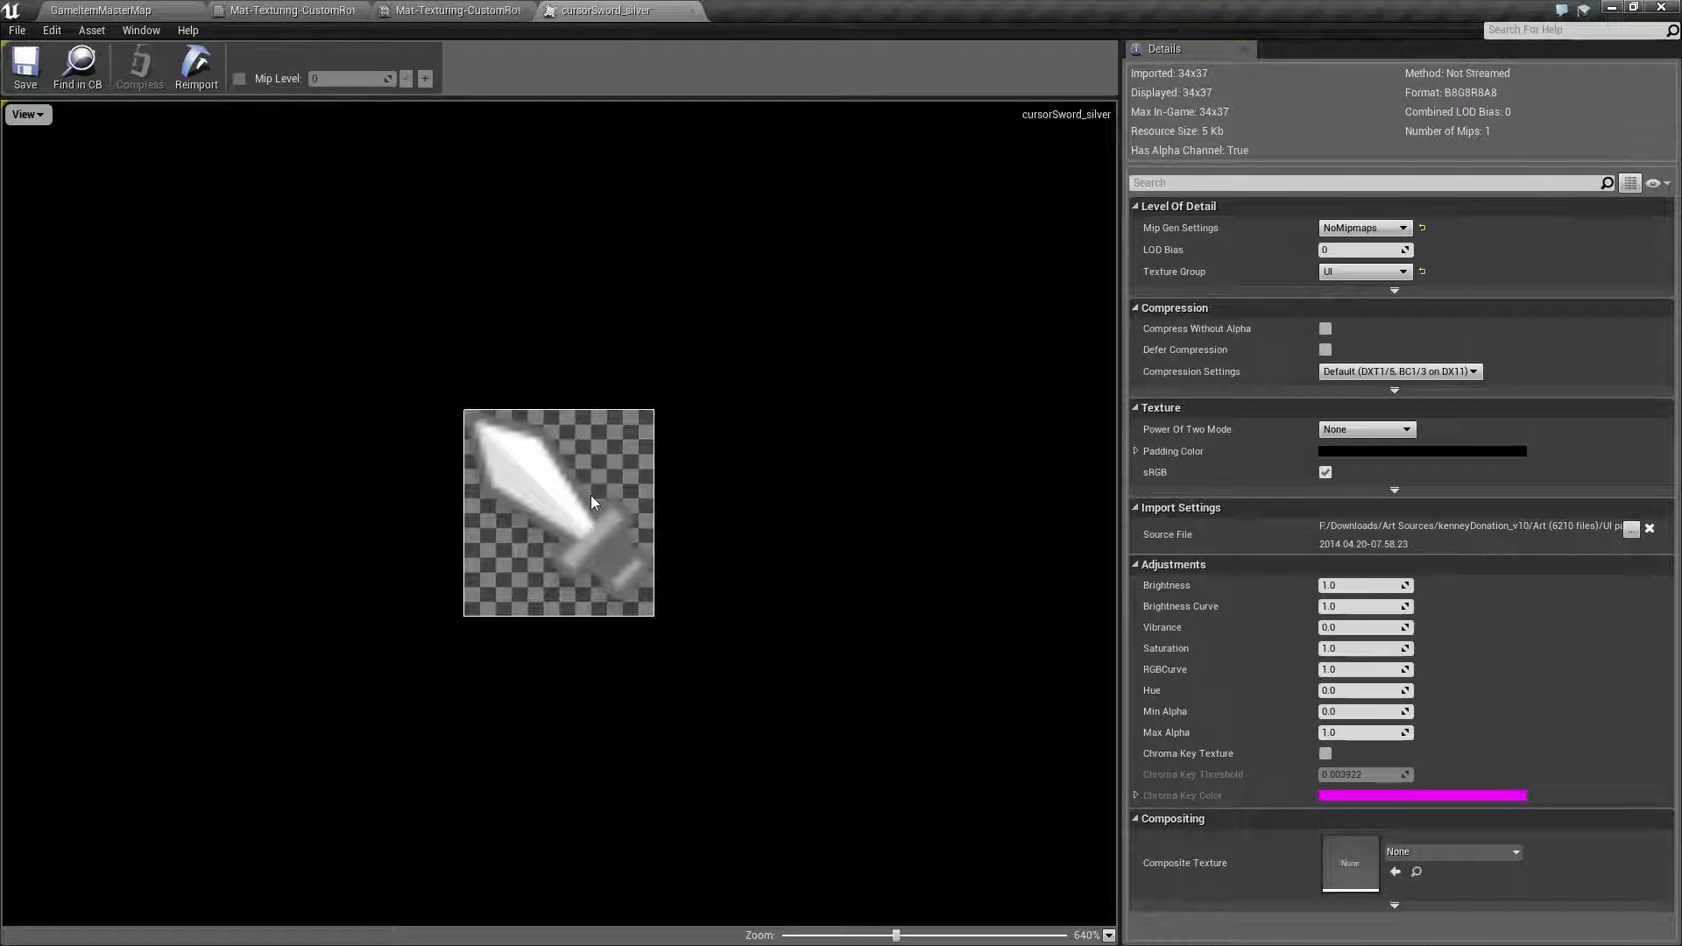
scroll(634, 533, up, 3)
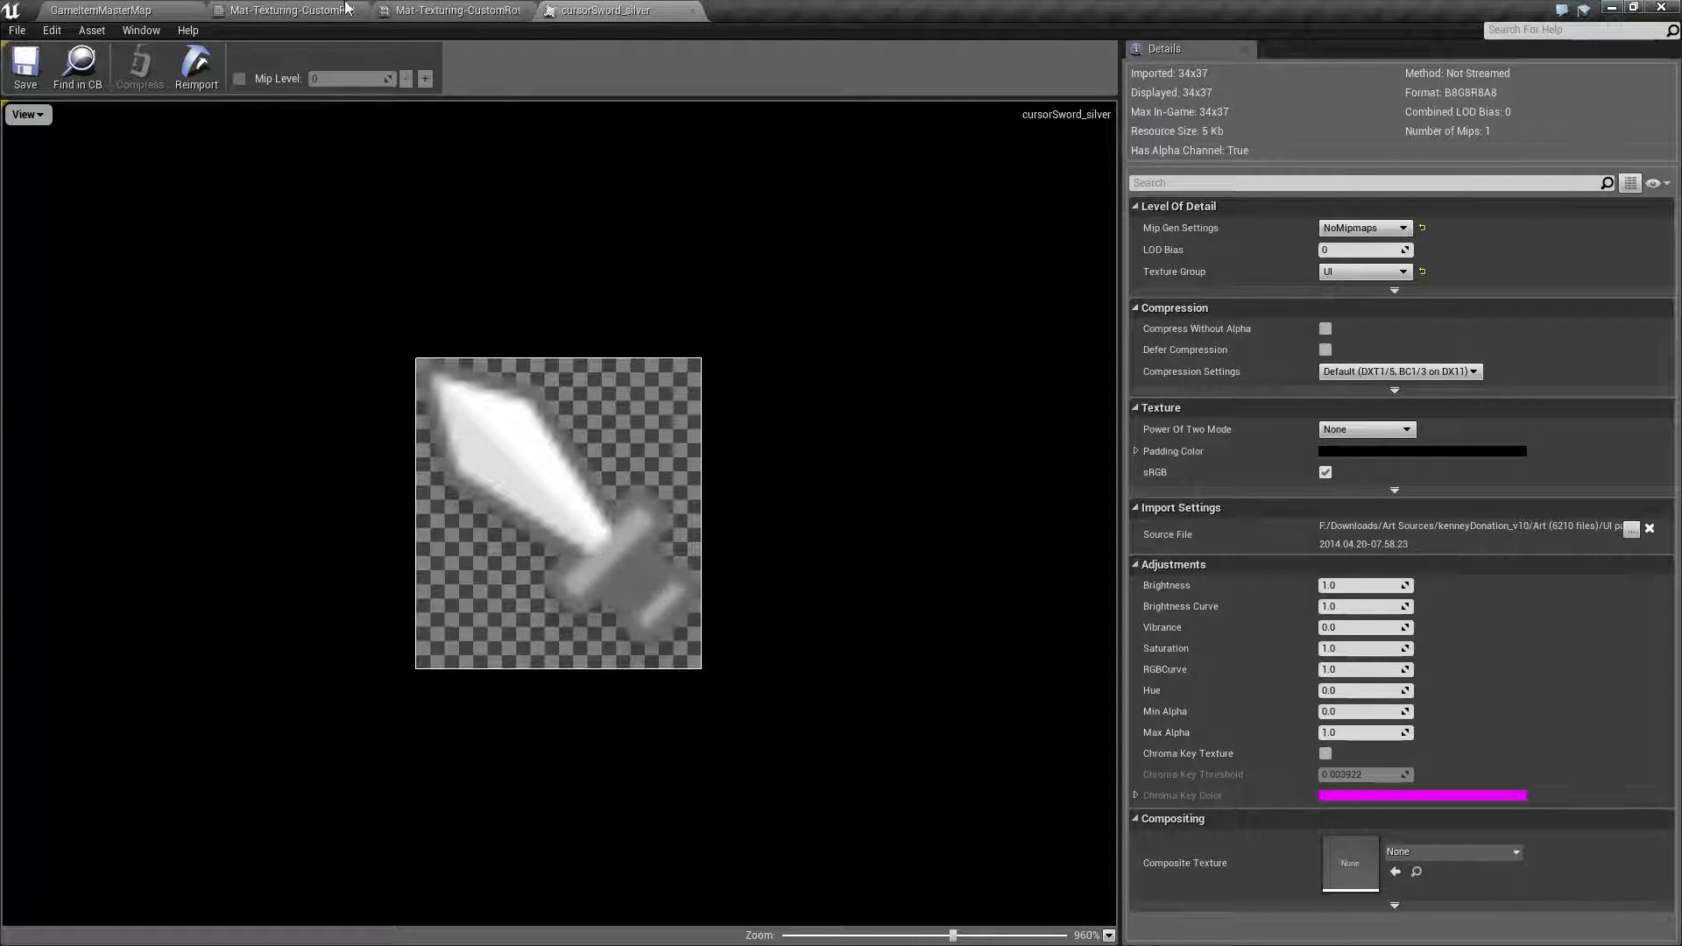
click(438, 9)
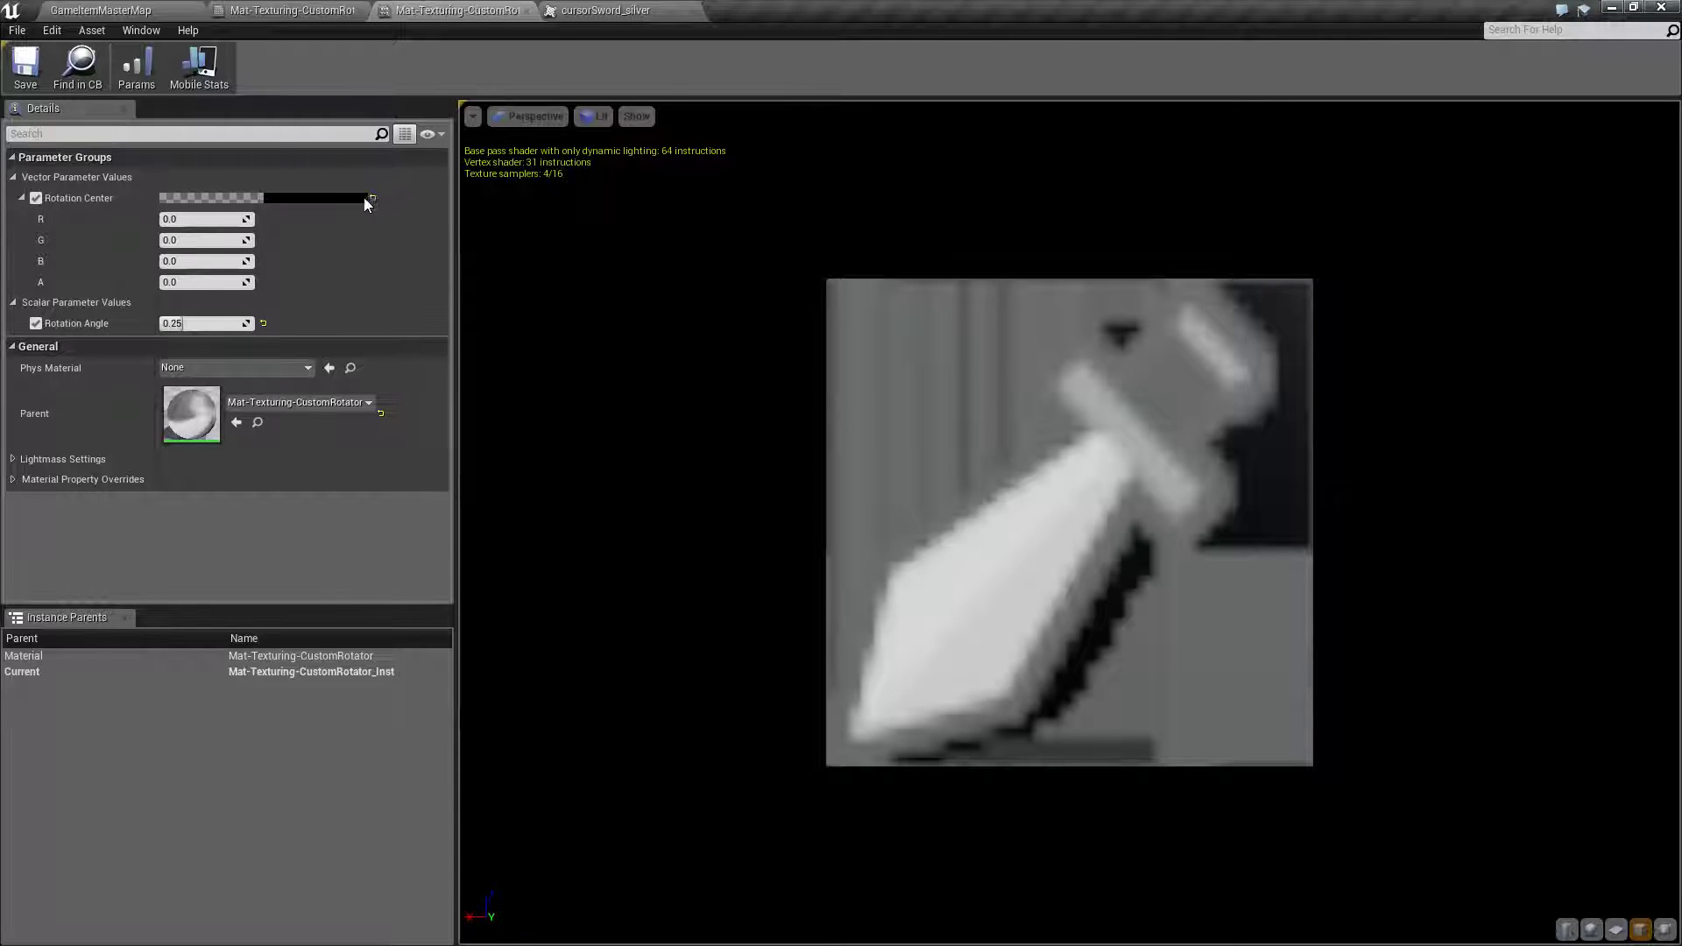
Re-enable the Rotation Center and Rotation Angle overrides, reset the center, and set Rotation Angle to 0.0
click(36, 199)
click(37, 323)
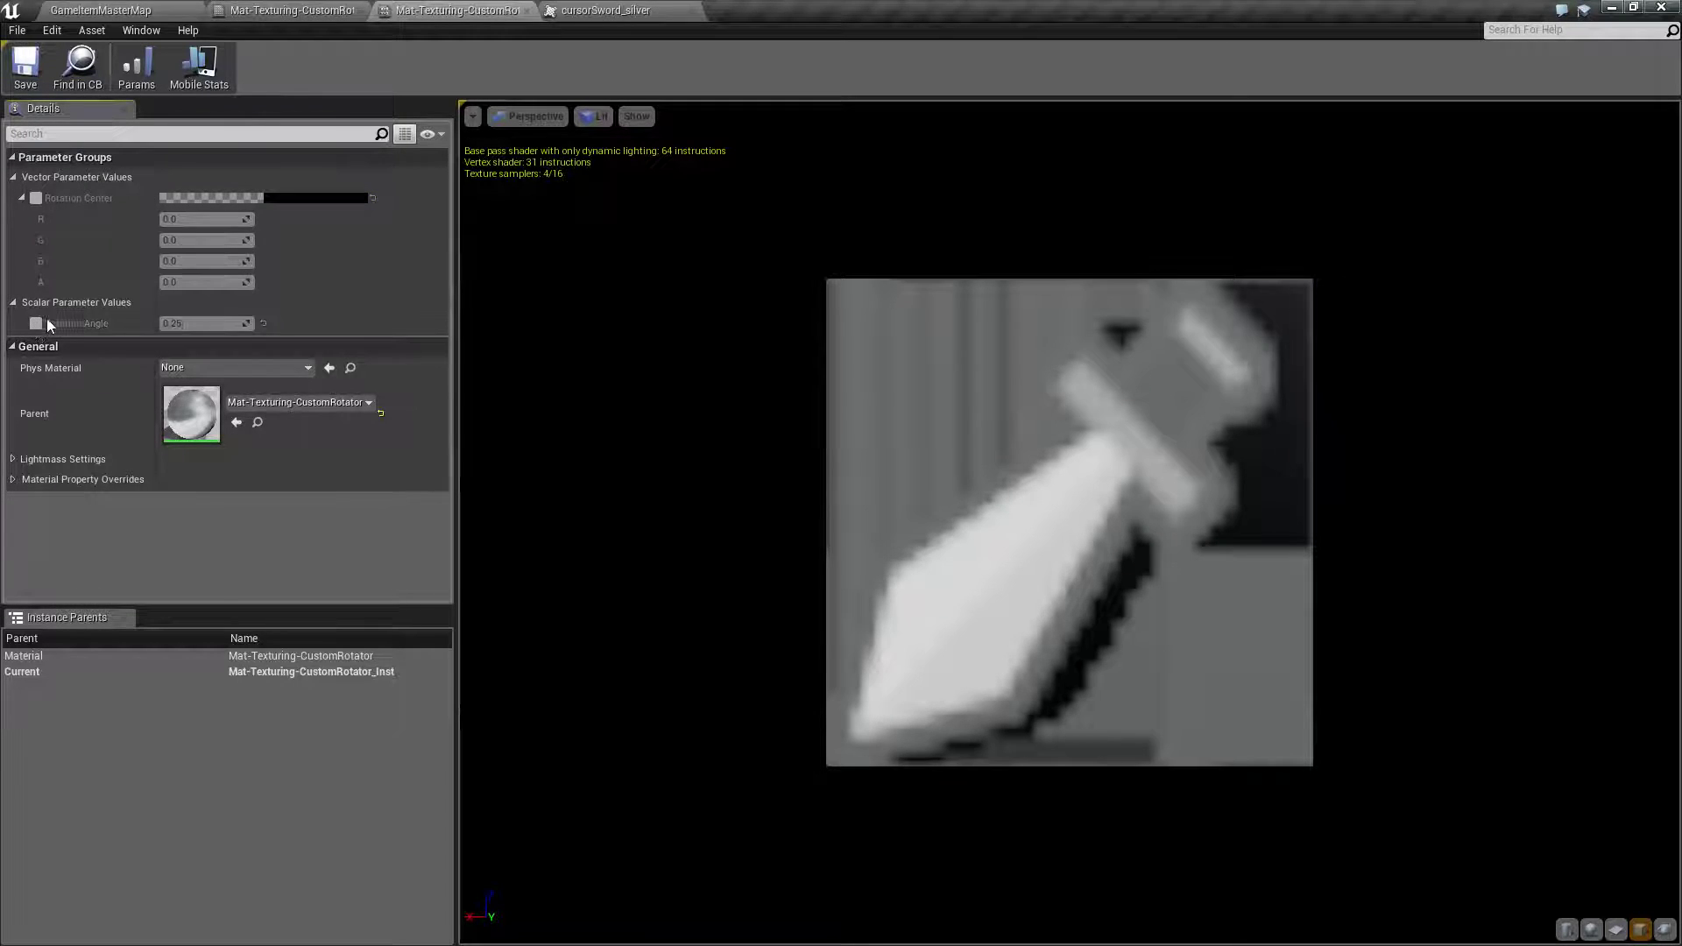
click(36, 198)
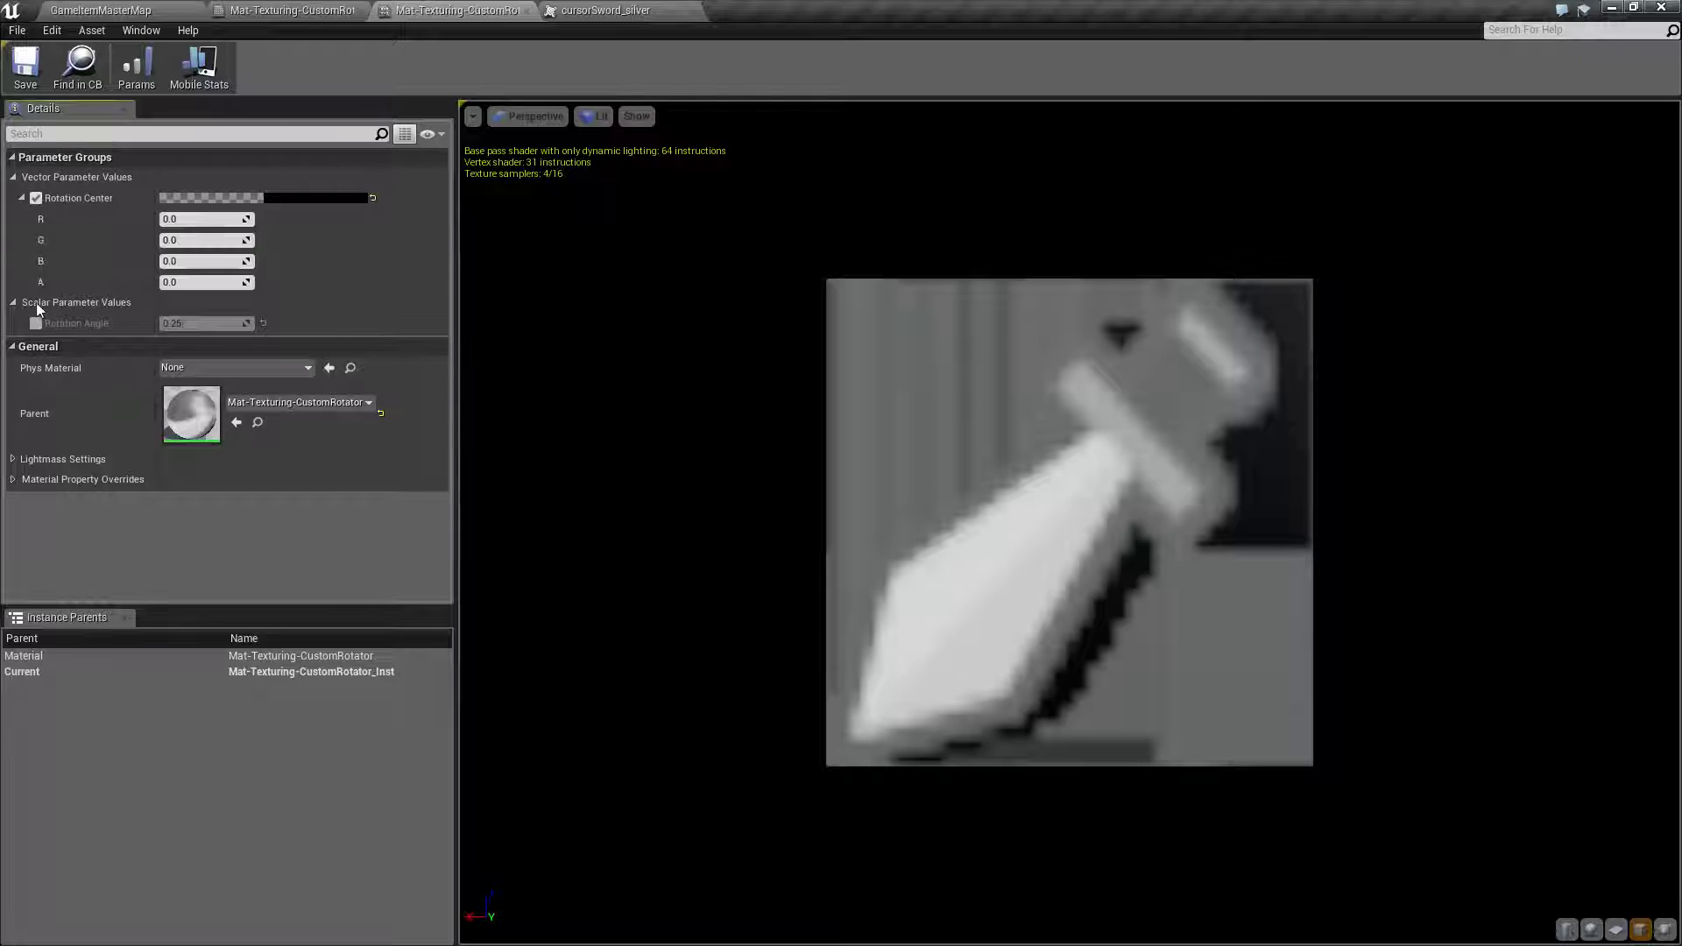
click(36, 324)
click(372, 199)
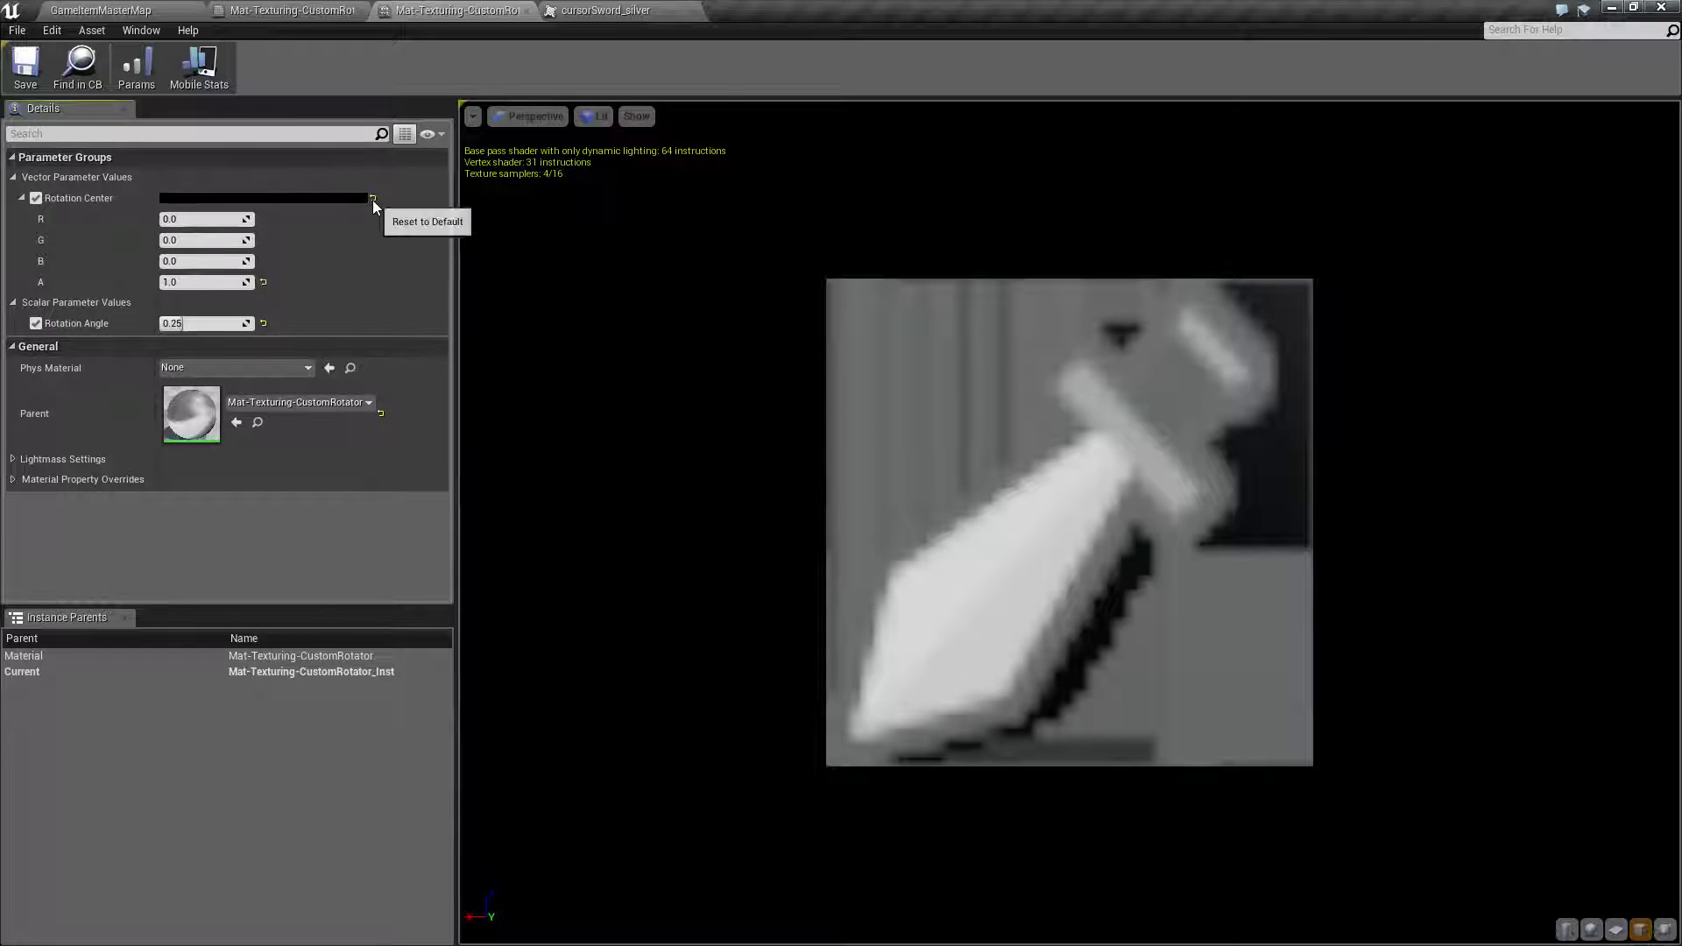
click(196, 323)
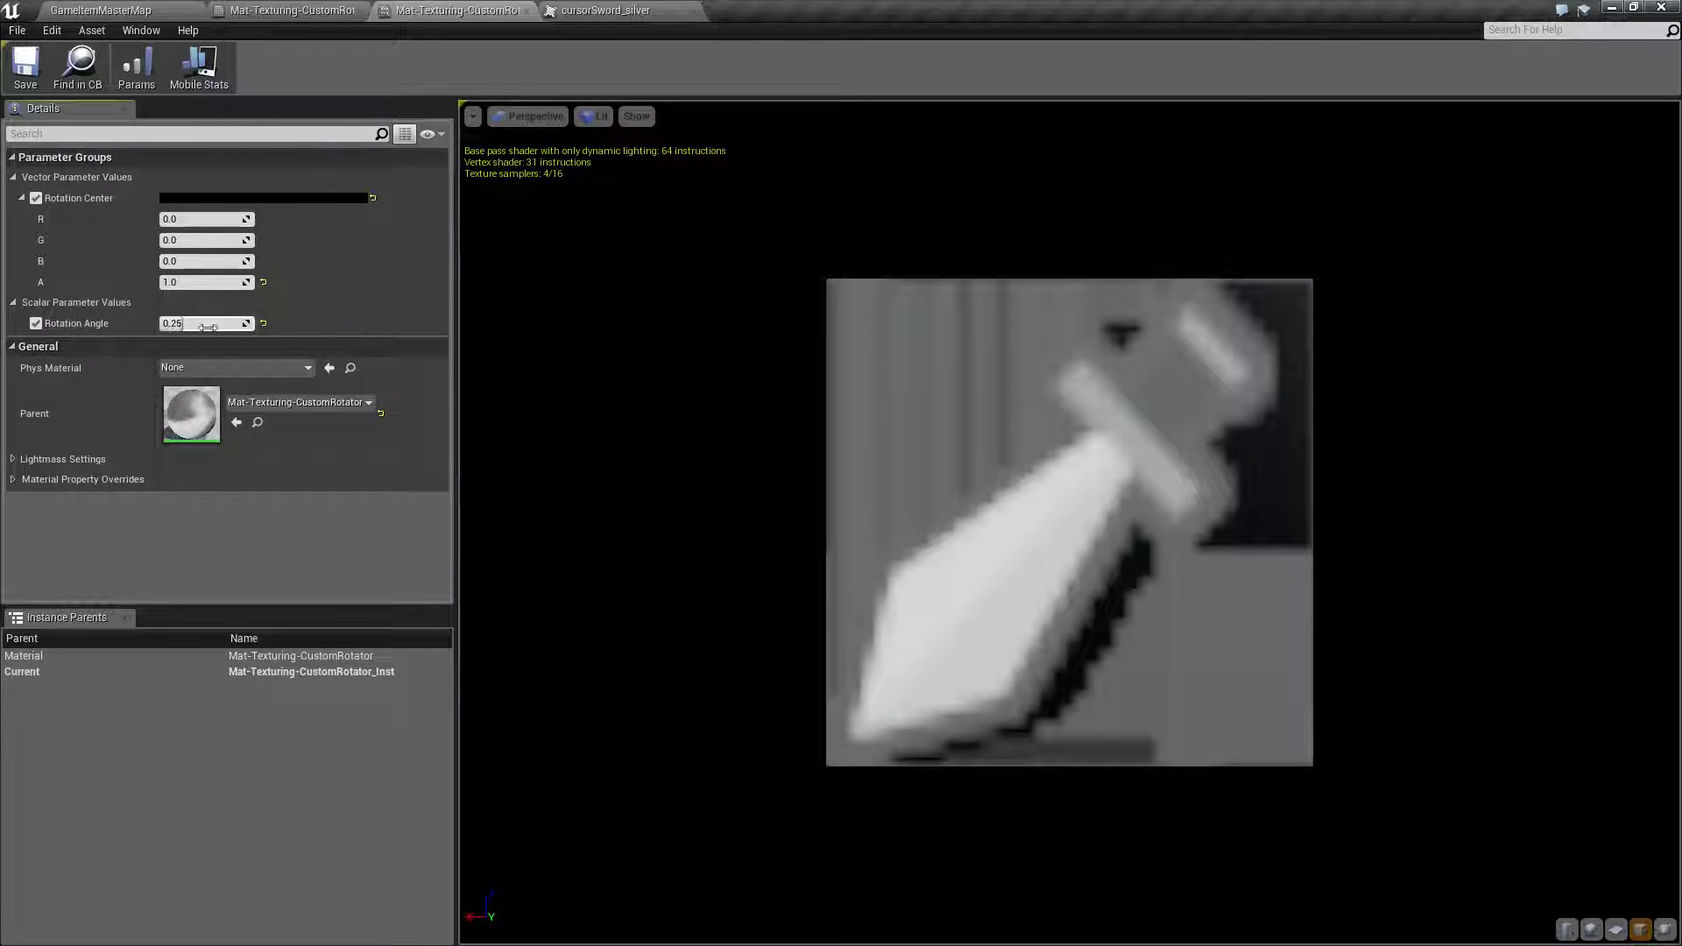
text(0.0)
key(Return)
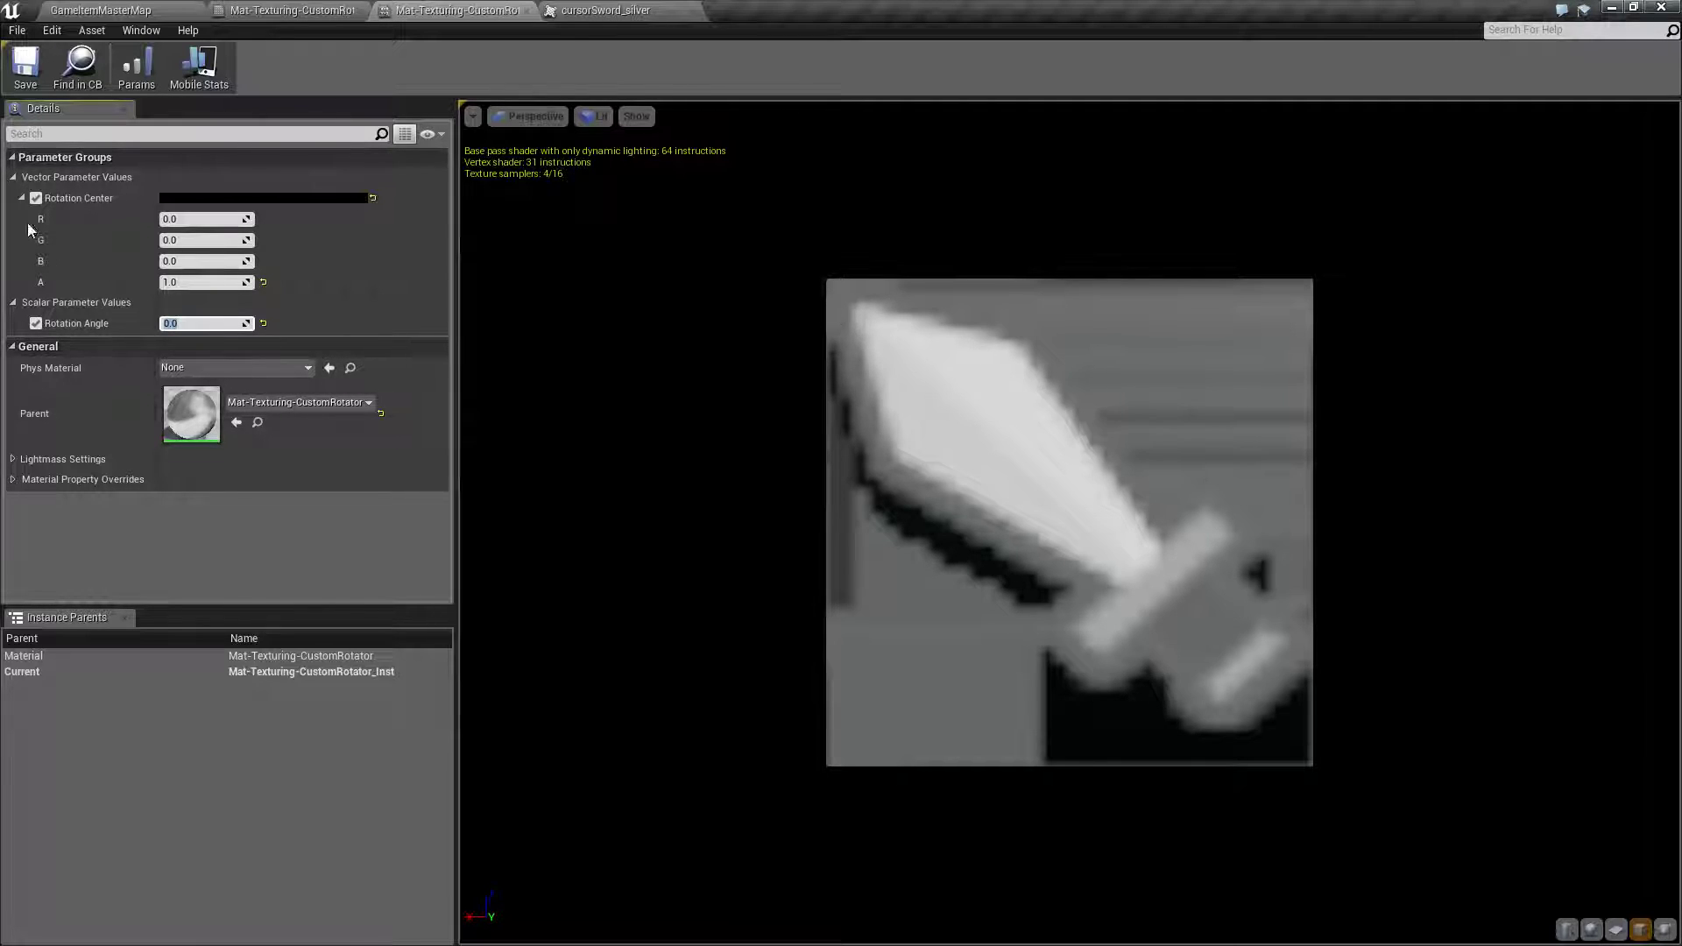
Enter 0.5 for Rotation Center R and G, leaving B at 0.0
click(36, 198)
click(36, 200)
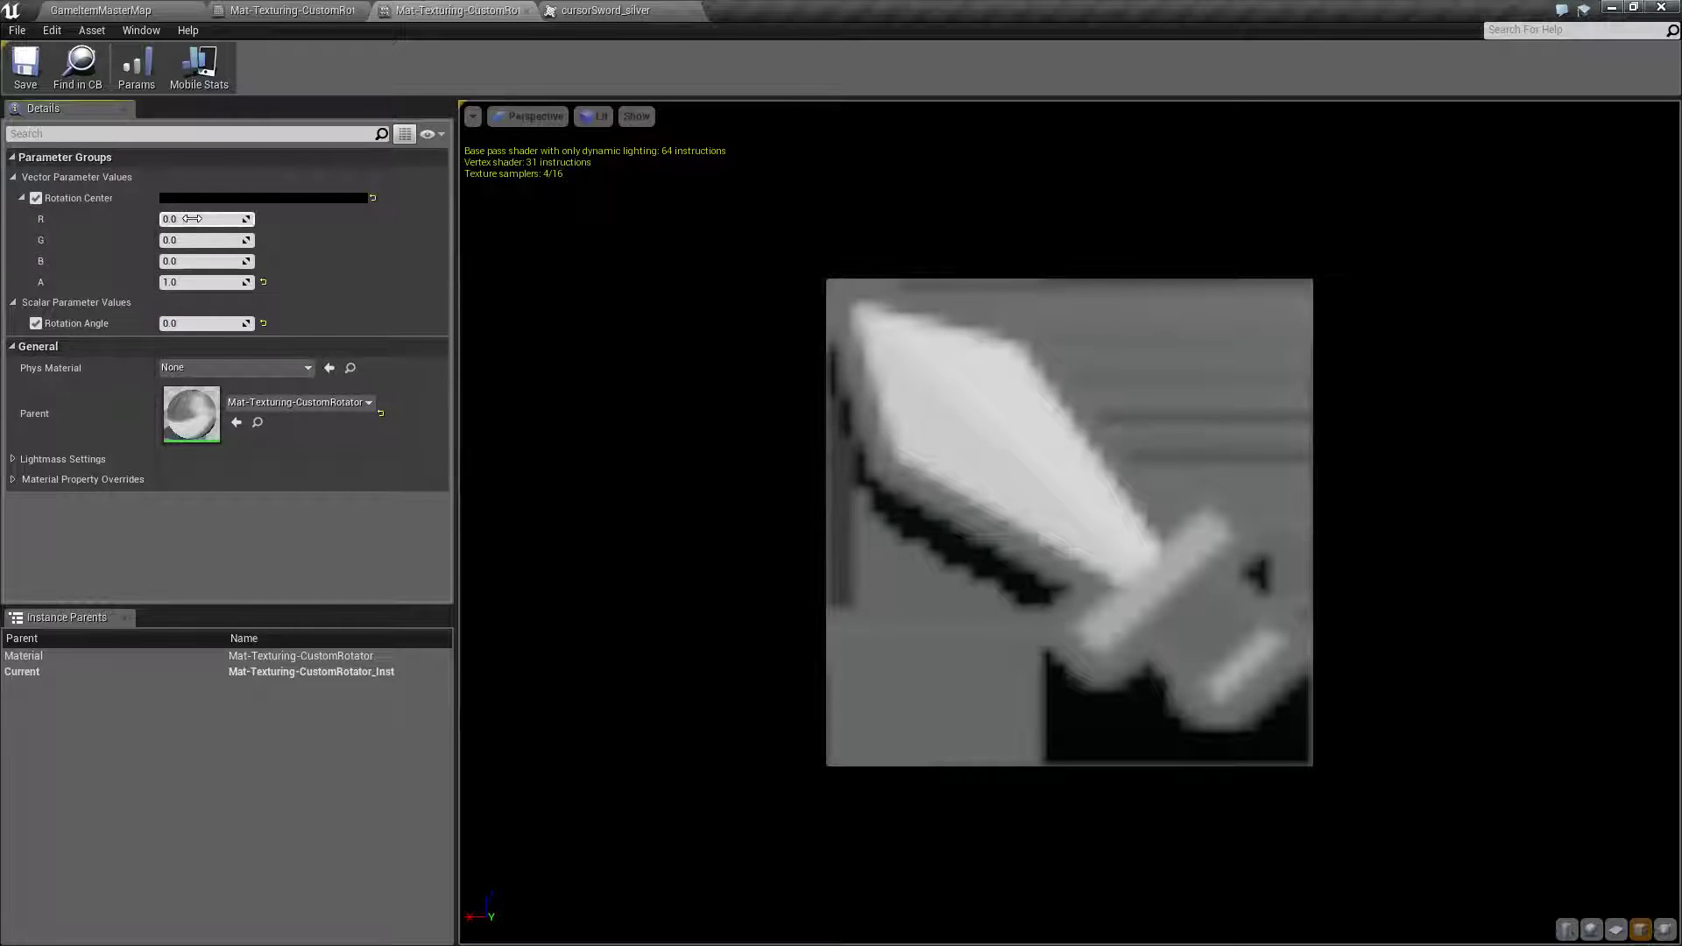
click(196, 218)
text(0.5)
key(Tab)
text(0.5)
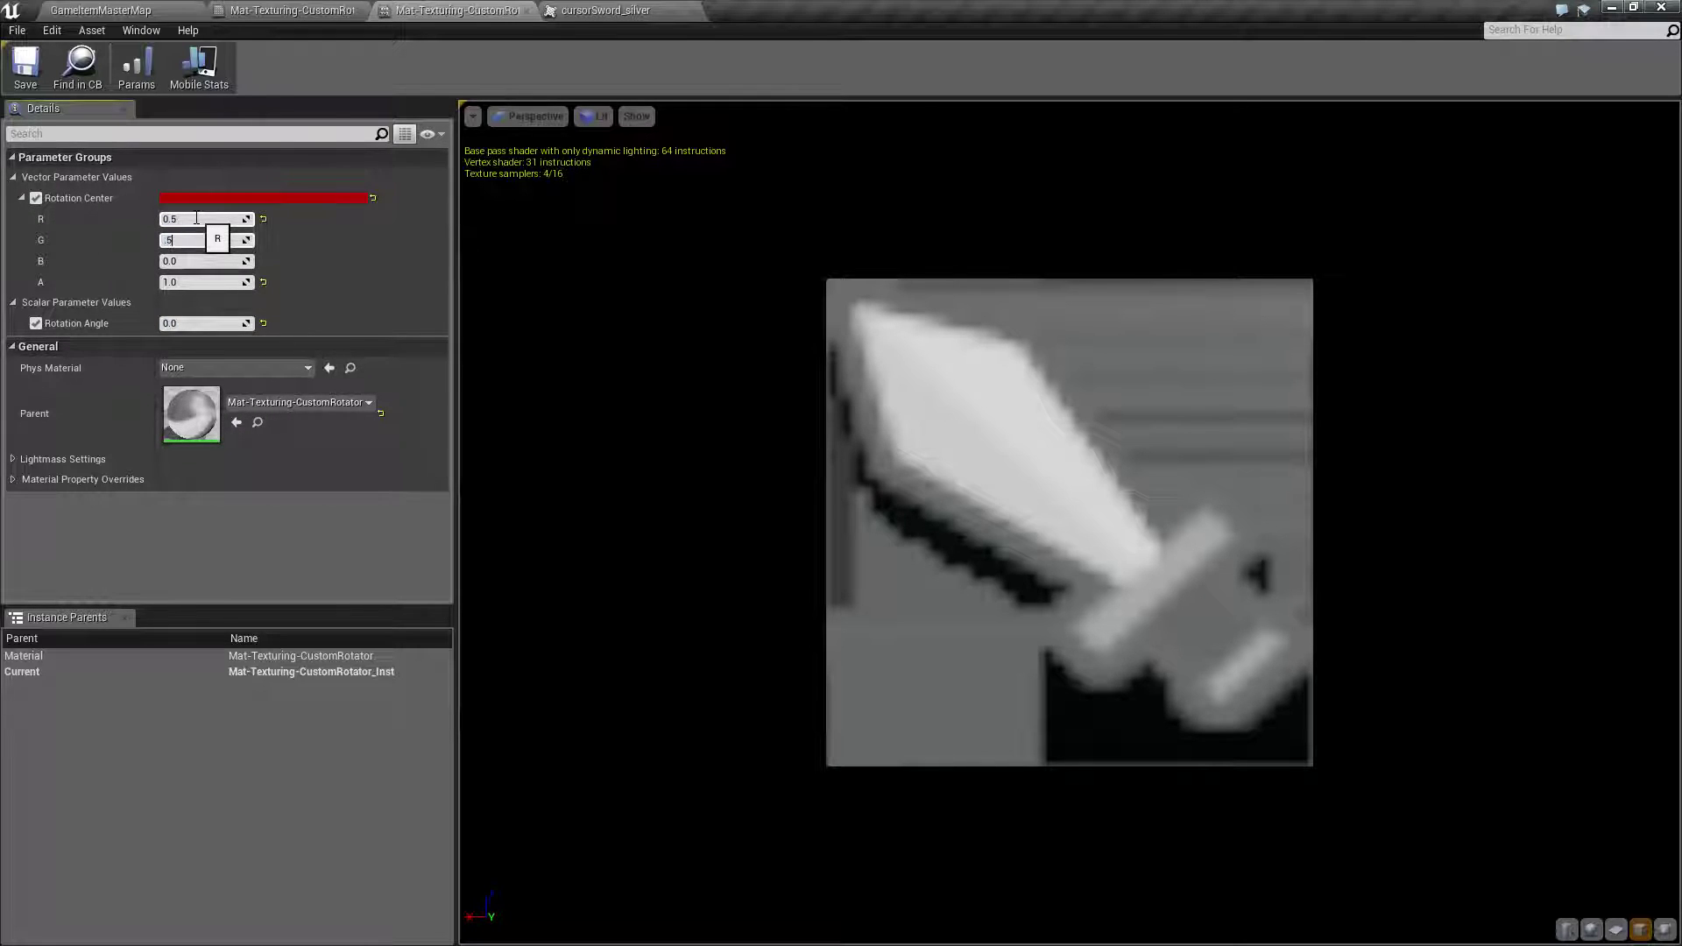
key(Tab)
key(Return)
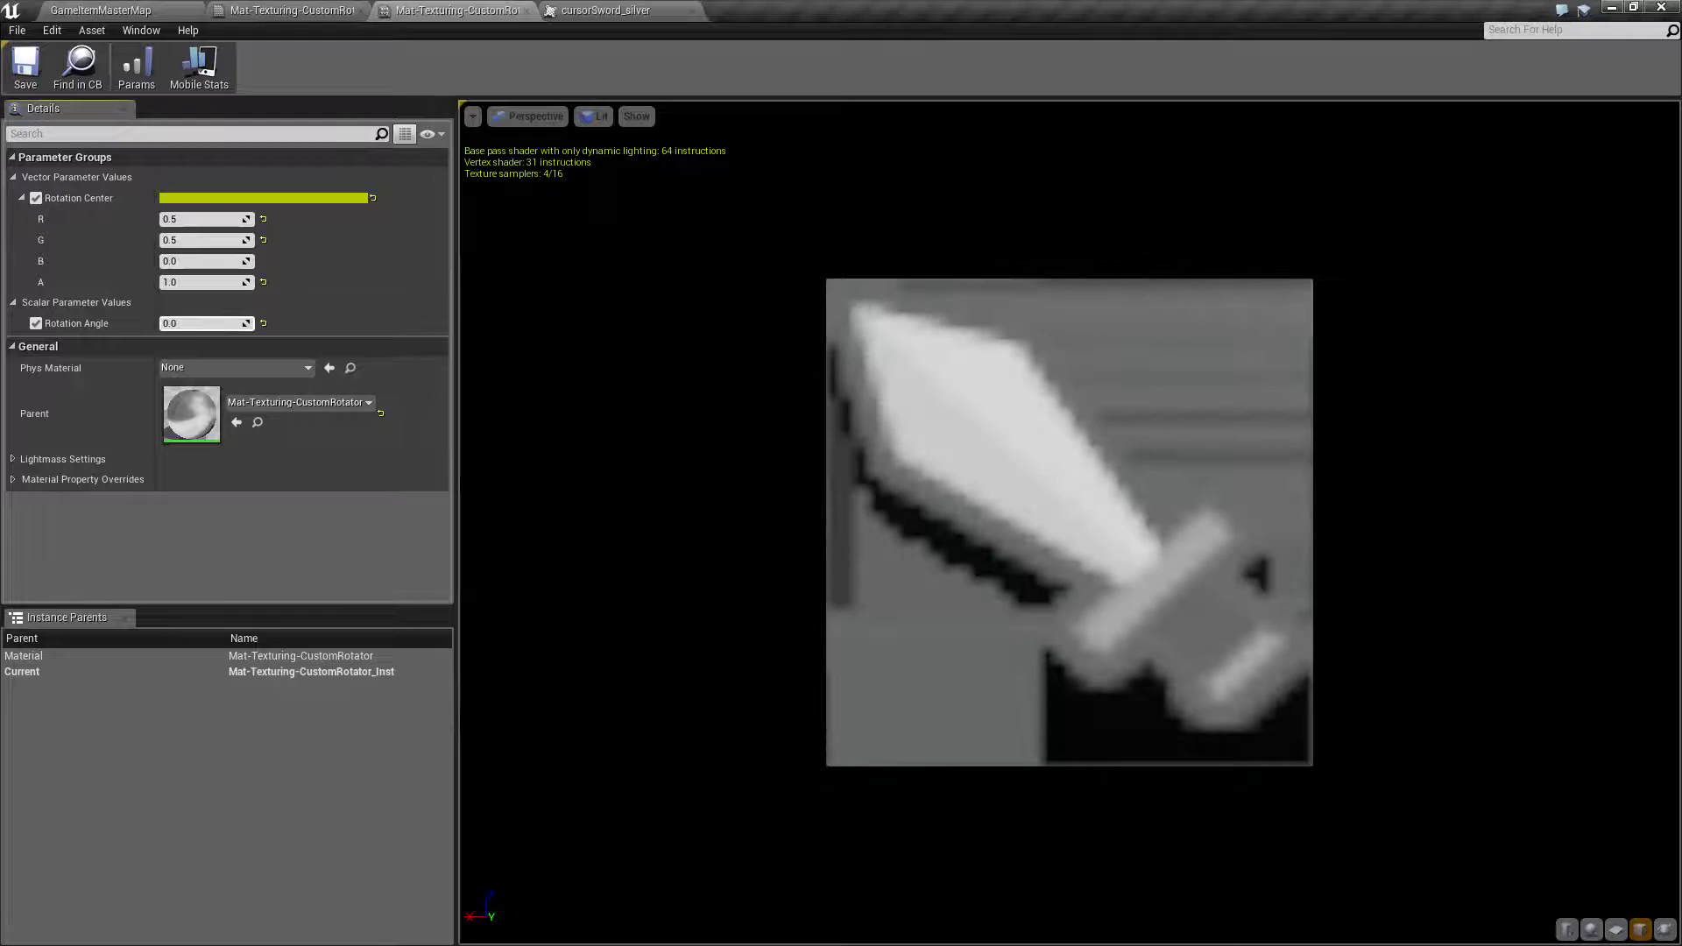
Set Rotation Angle to 0.25, then 0.5, 0.75 and 1.0 in turn
click(201, 324)
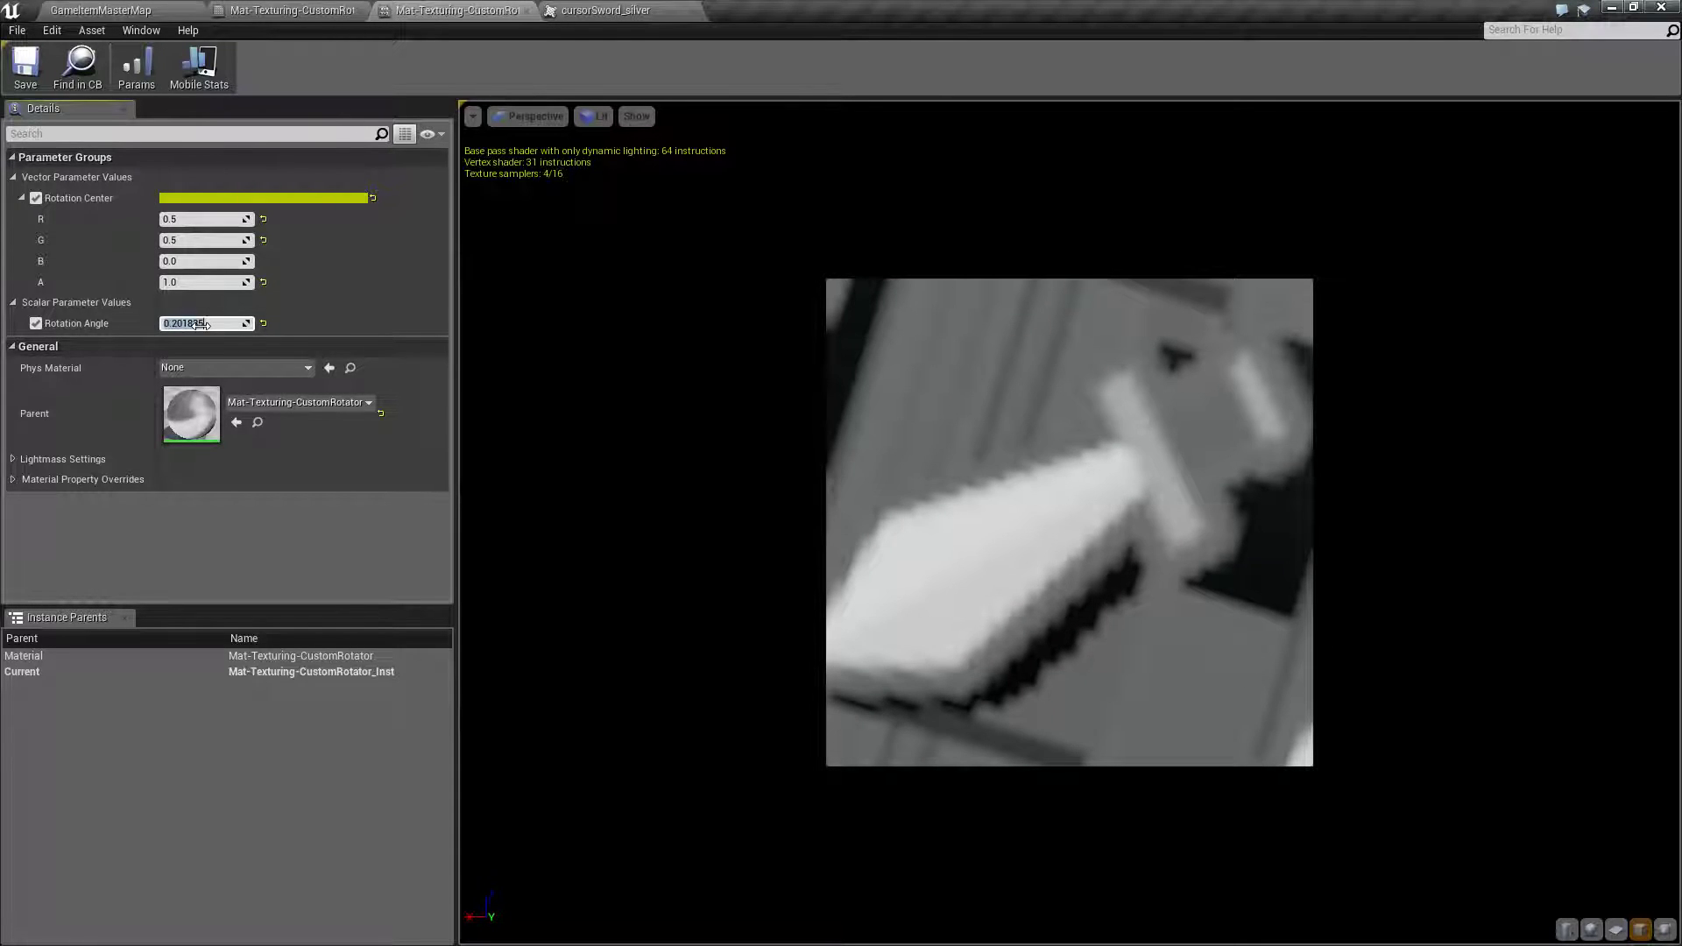
text(0.25)
key(Return)
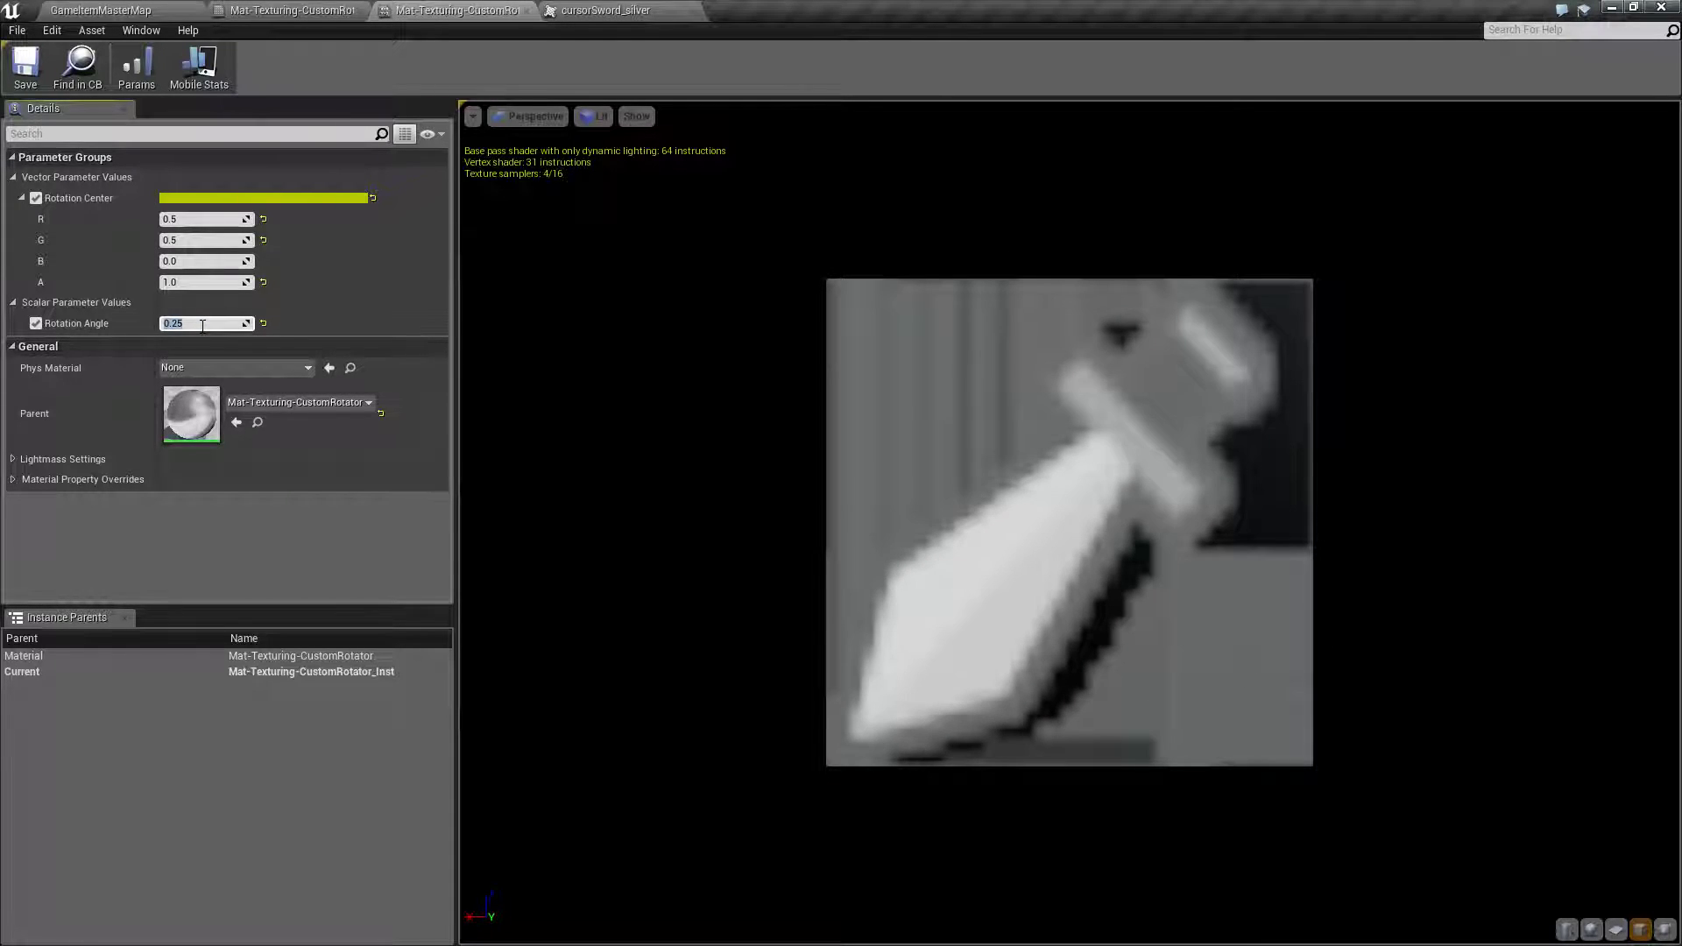
text(0.5)
key(Return)
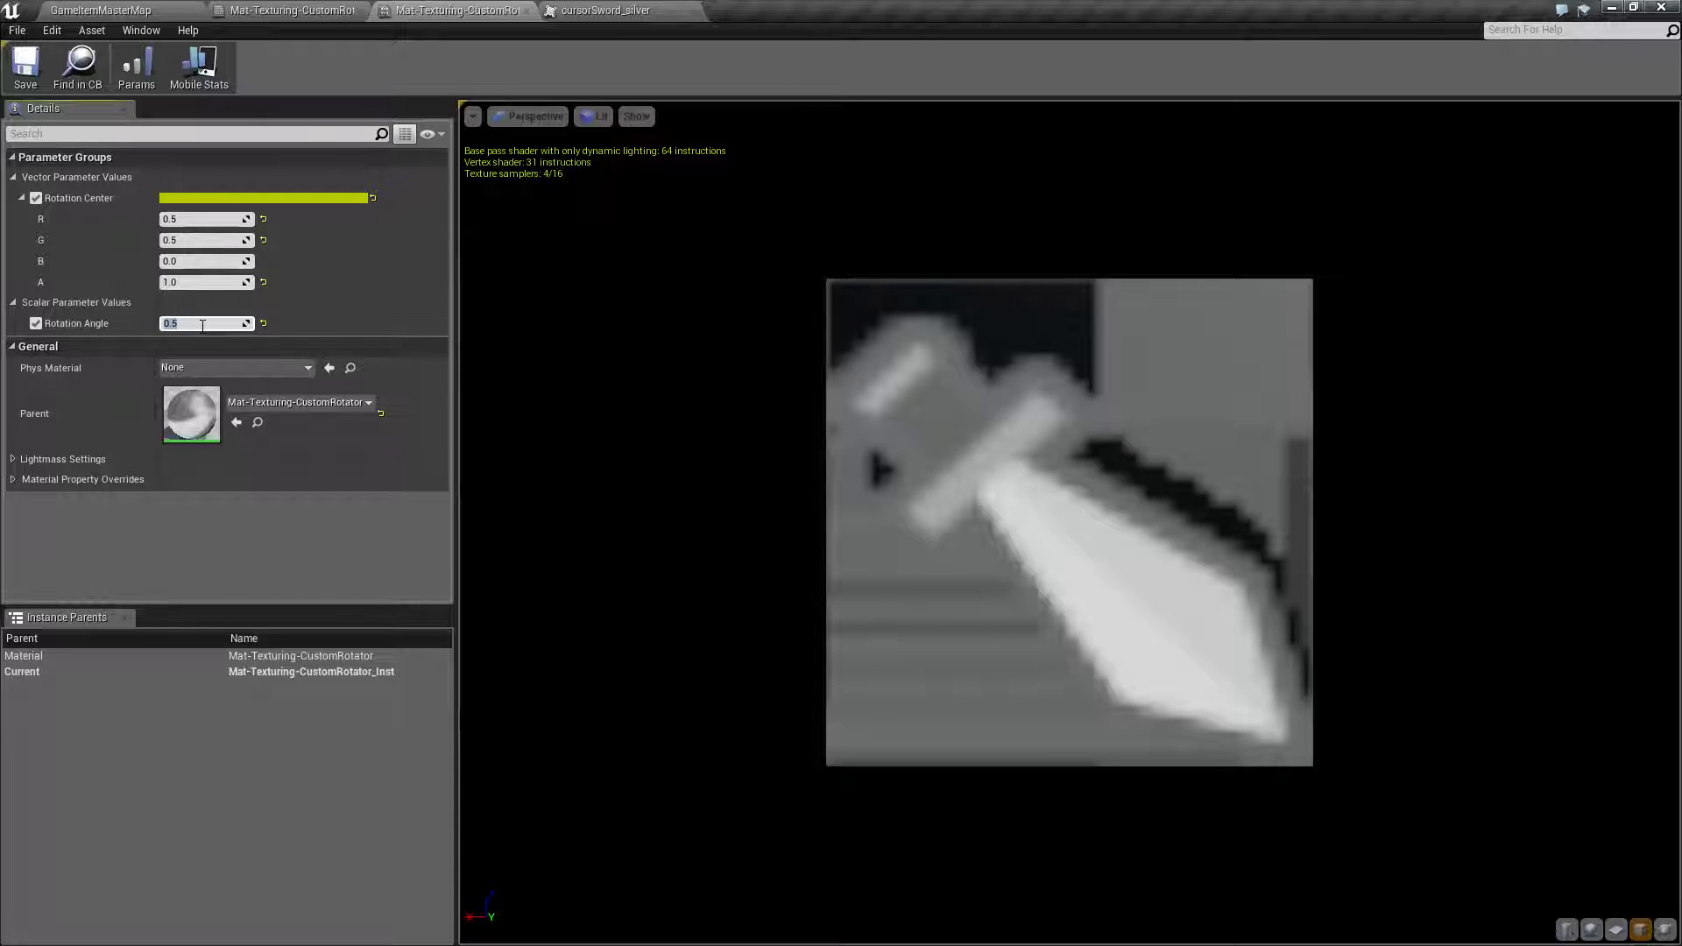
text(0.75)
key(Return)
text(1.0)
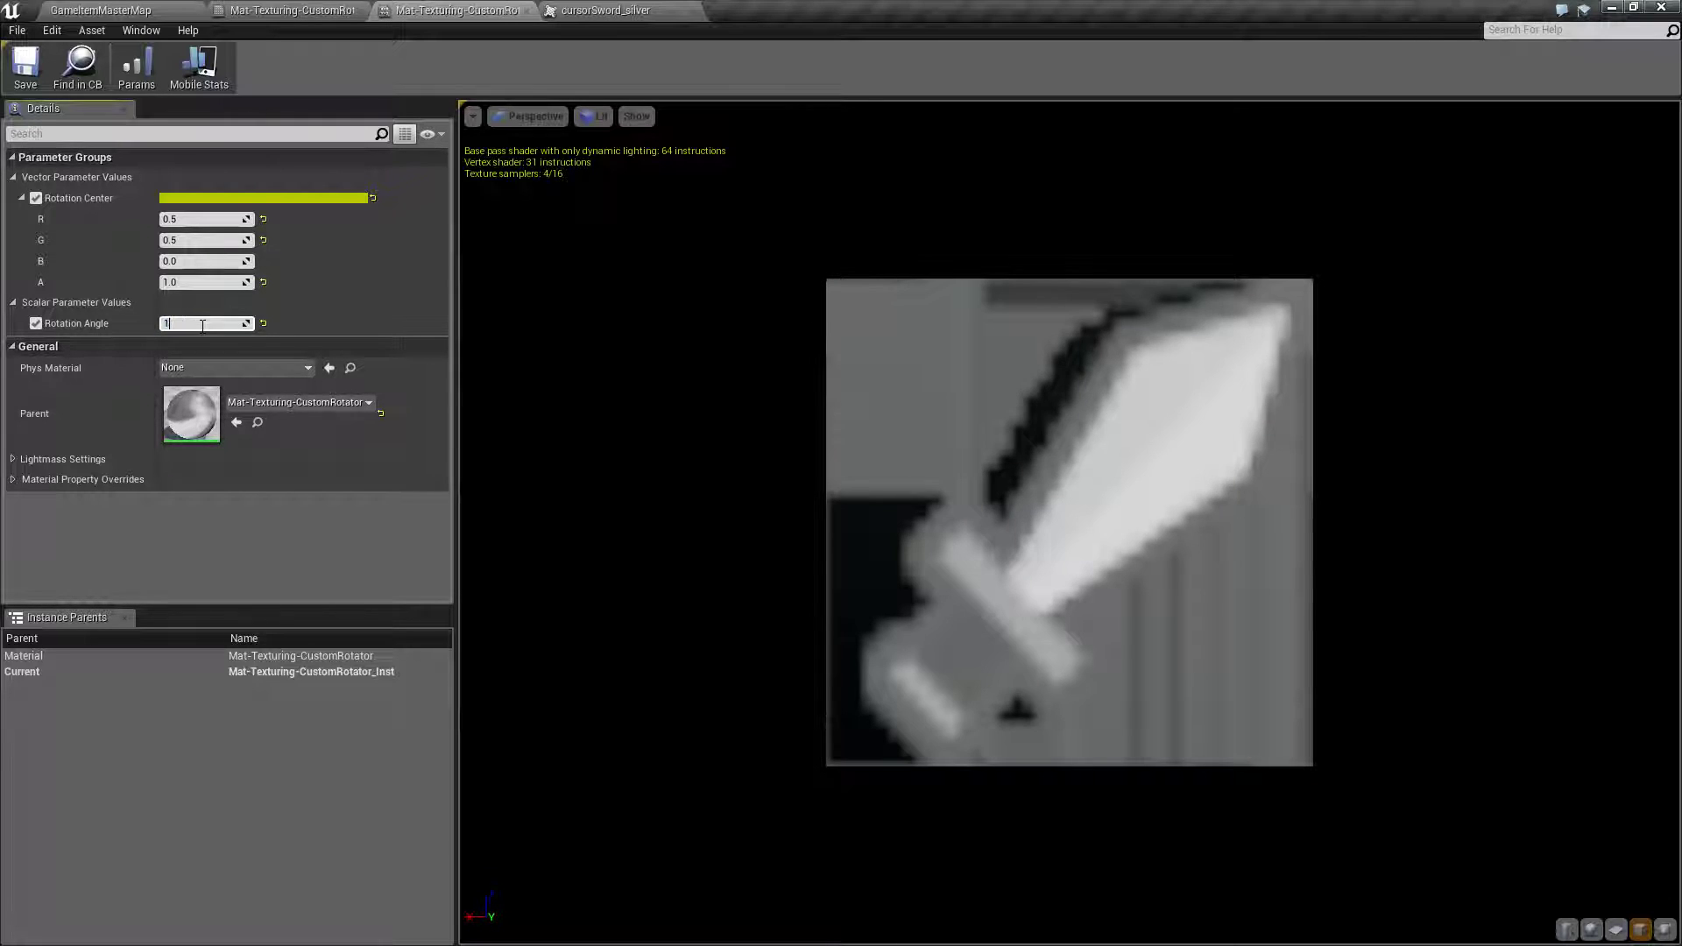
key(Return)
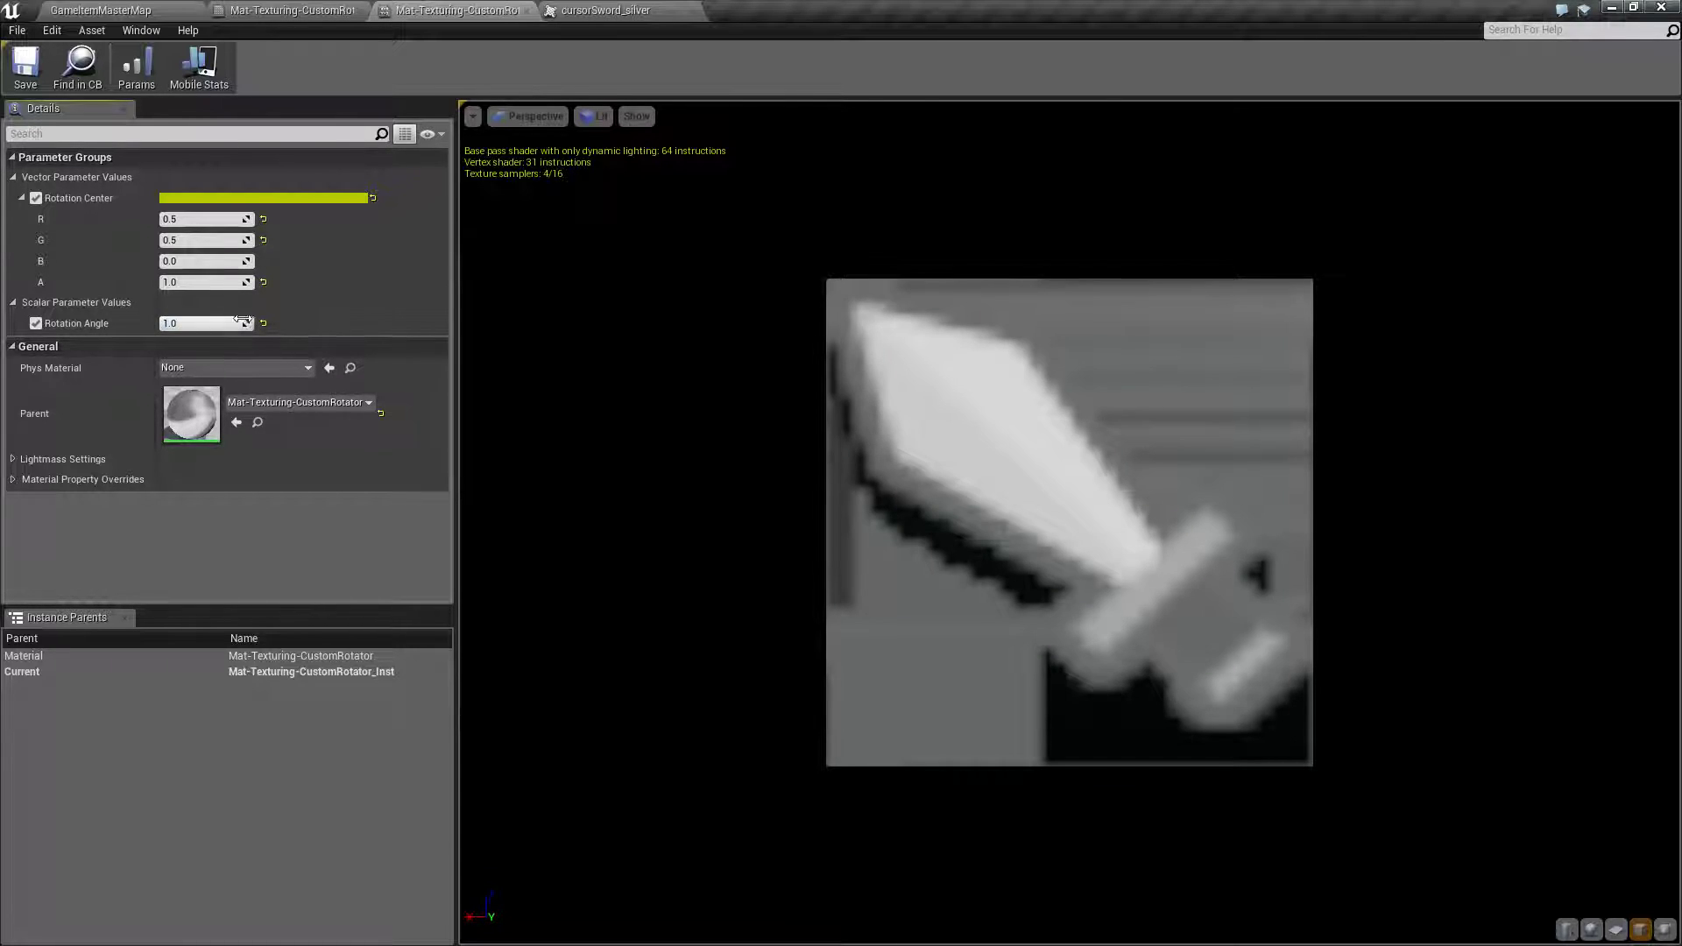
Drag the Rotation Angle to sweep the sword's spin, then bring it back toward 0
drag(231, 325, 301, 338)
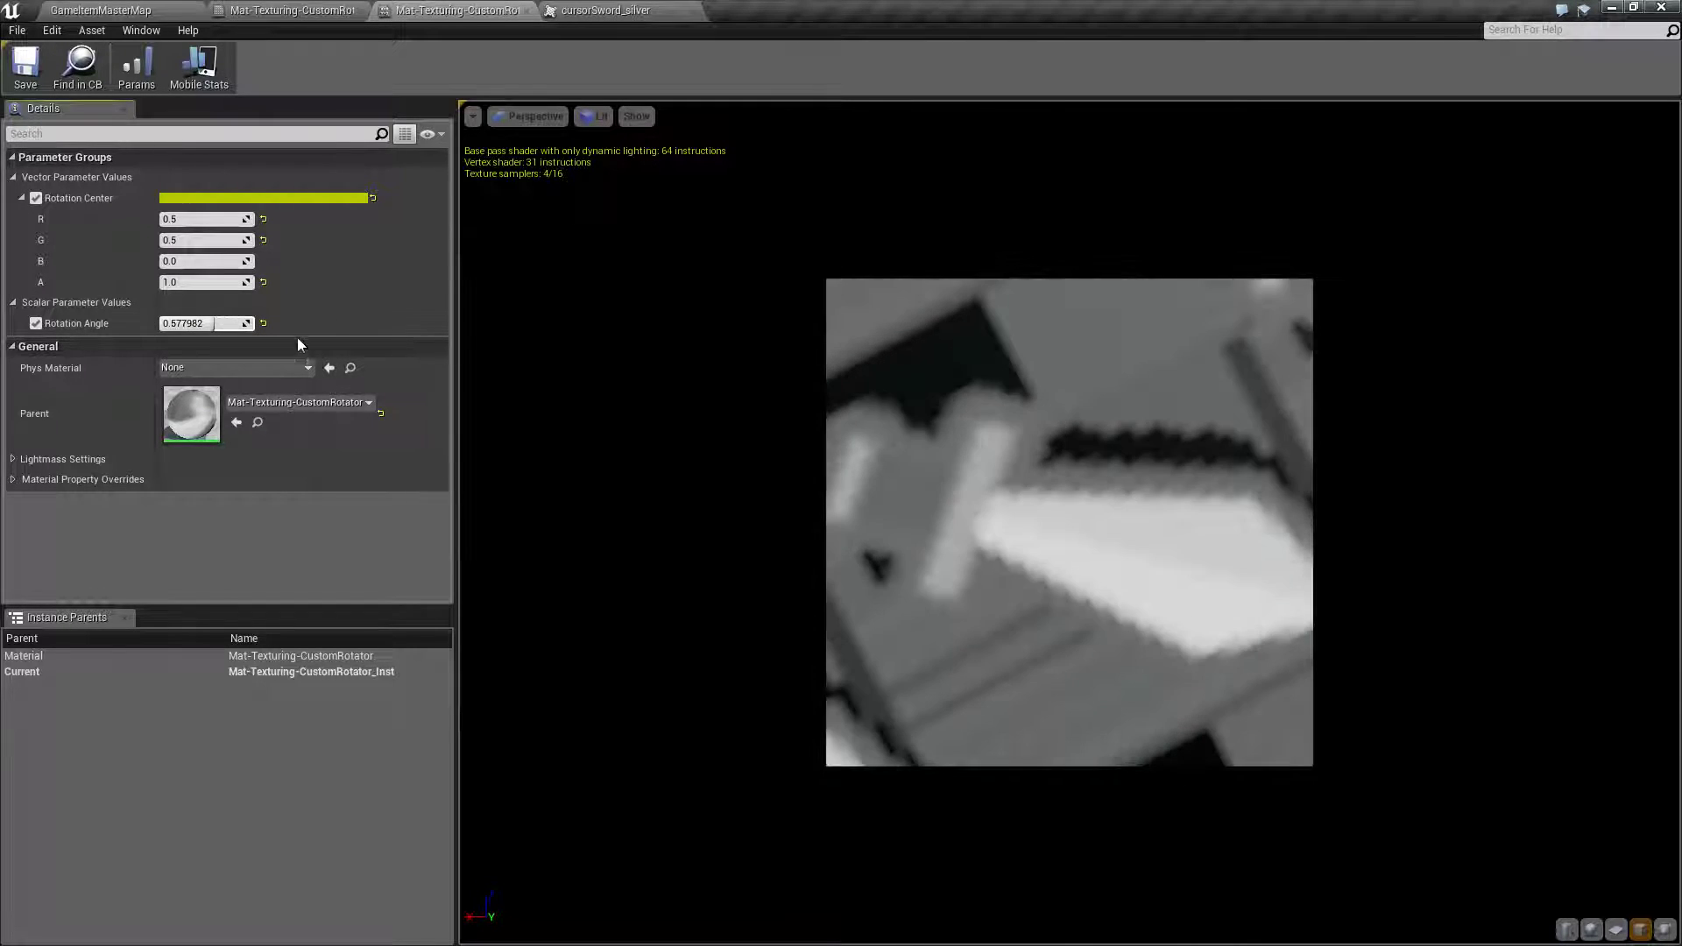
scroll(905, 418, down, 3)
scroll(905, 419, up, 5)
scroll(905, 419, down, 2)
mouse_move(219, 324)
mouse_down()
mouse_move(162, 324)
mouse_move(222, 324)
mouse_up()
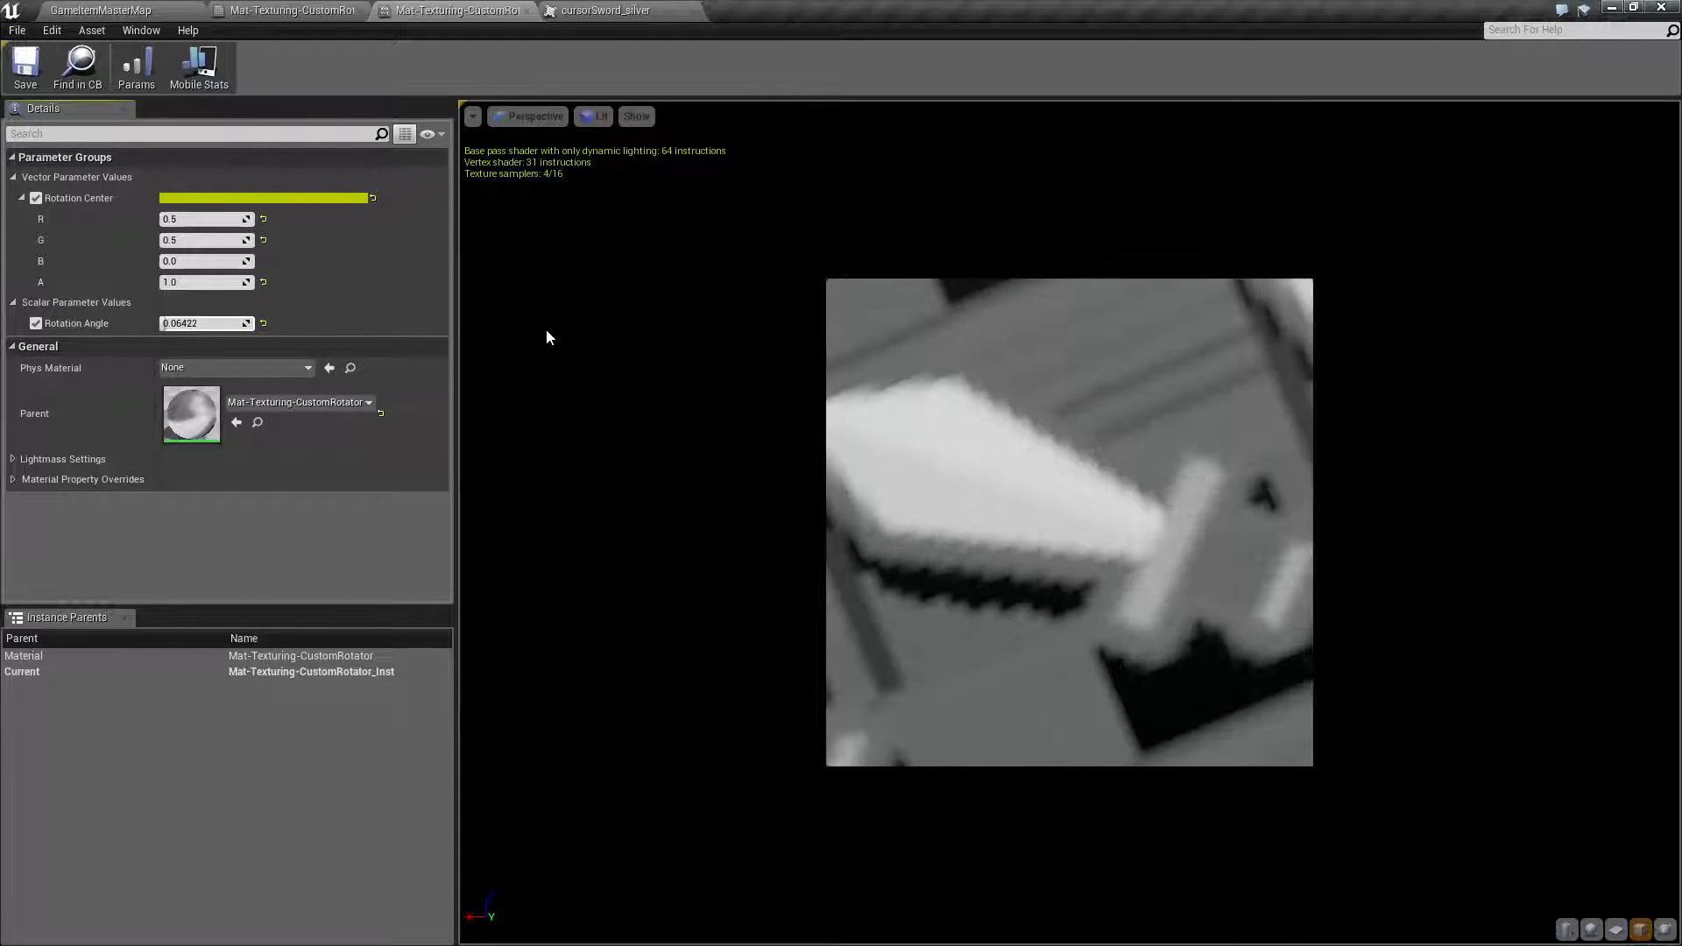
click(585, 10)
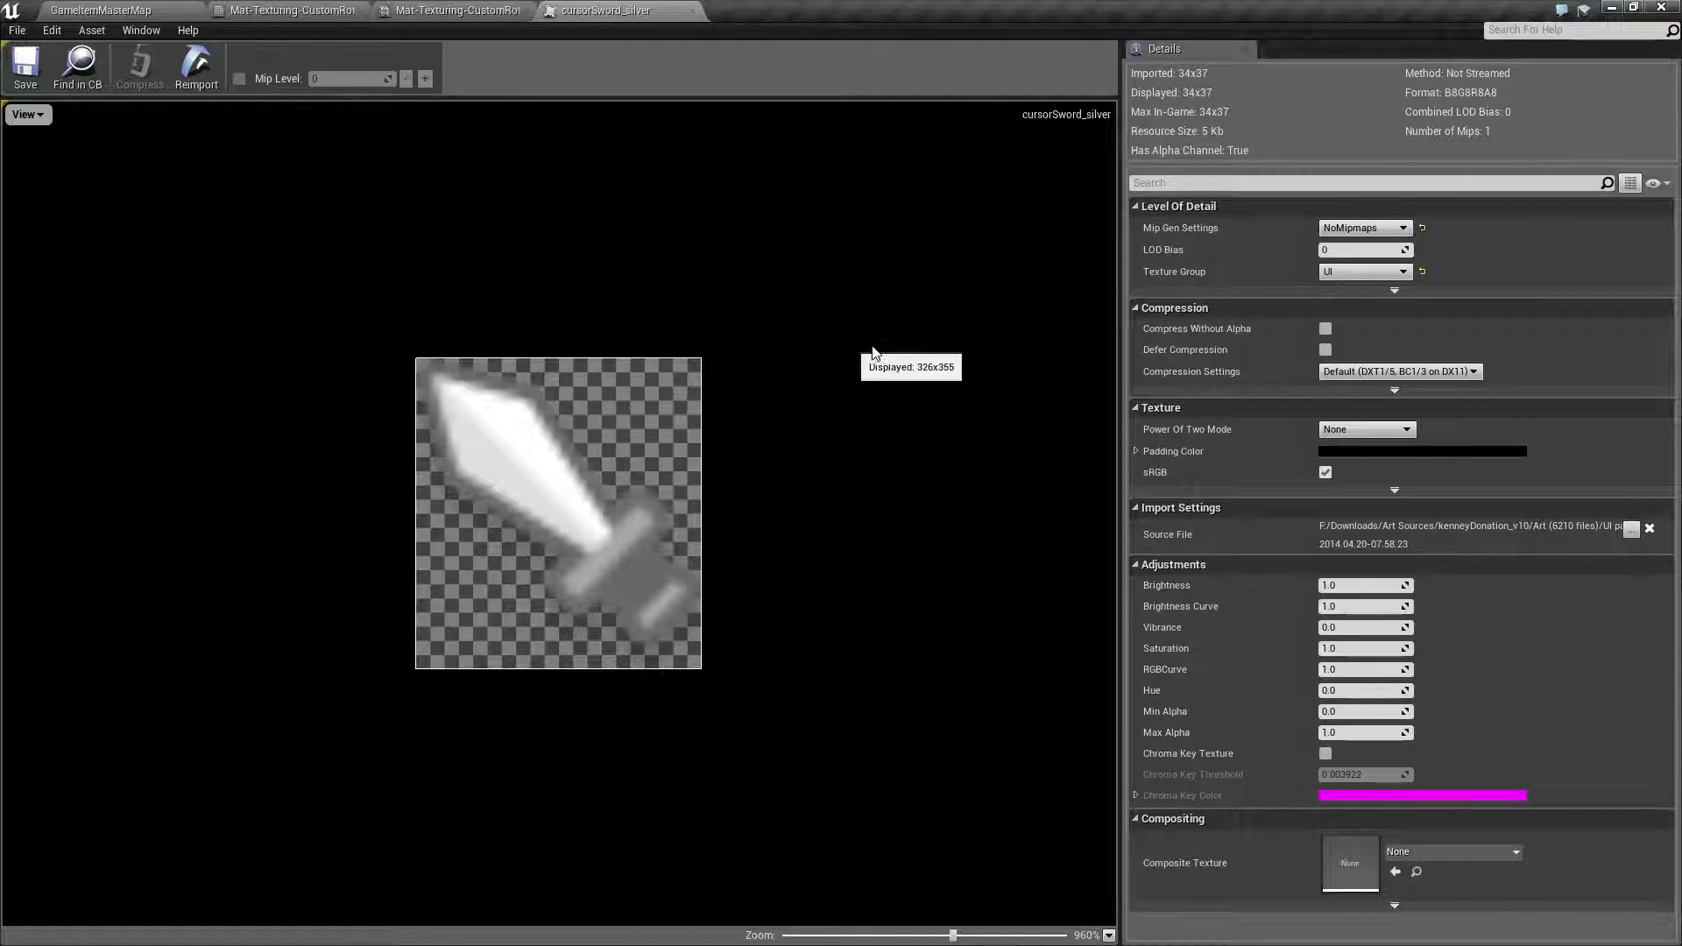
Go from the cursorSword_silver texture back to the CustomRotator_Inst editor, with Rotation Angle at 0.0
click(446, 9)
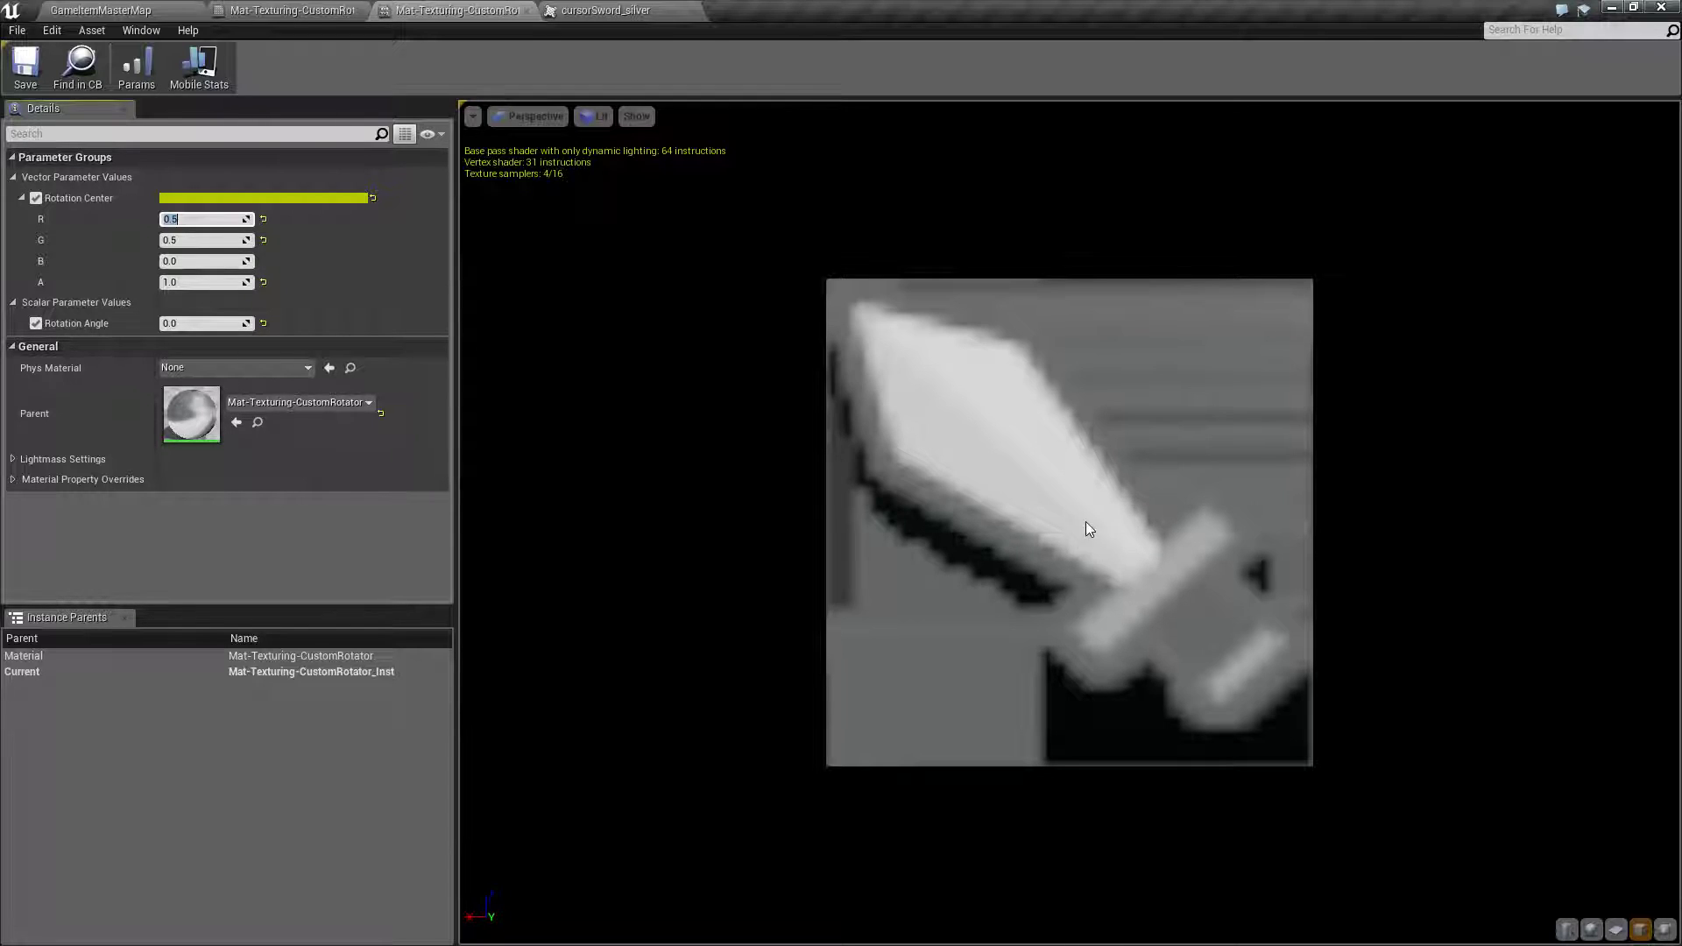
Move the Rotation Center to 0, 0 and then 1, 1, spinning the sword around each corner pivot
text(0)
key(Tab)
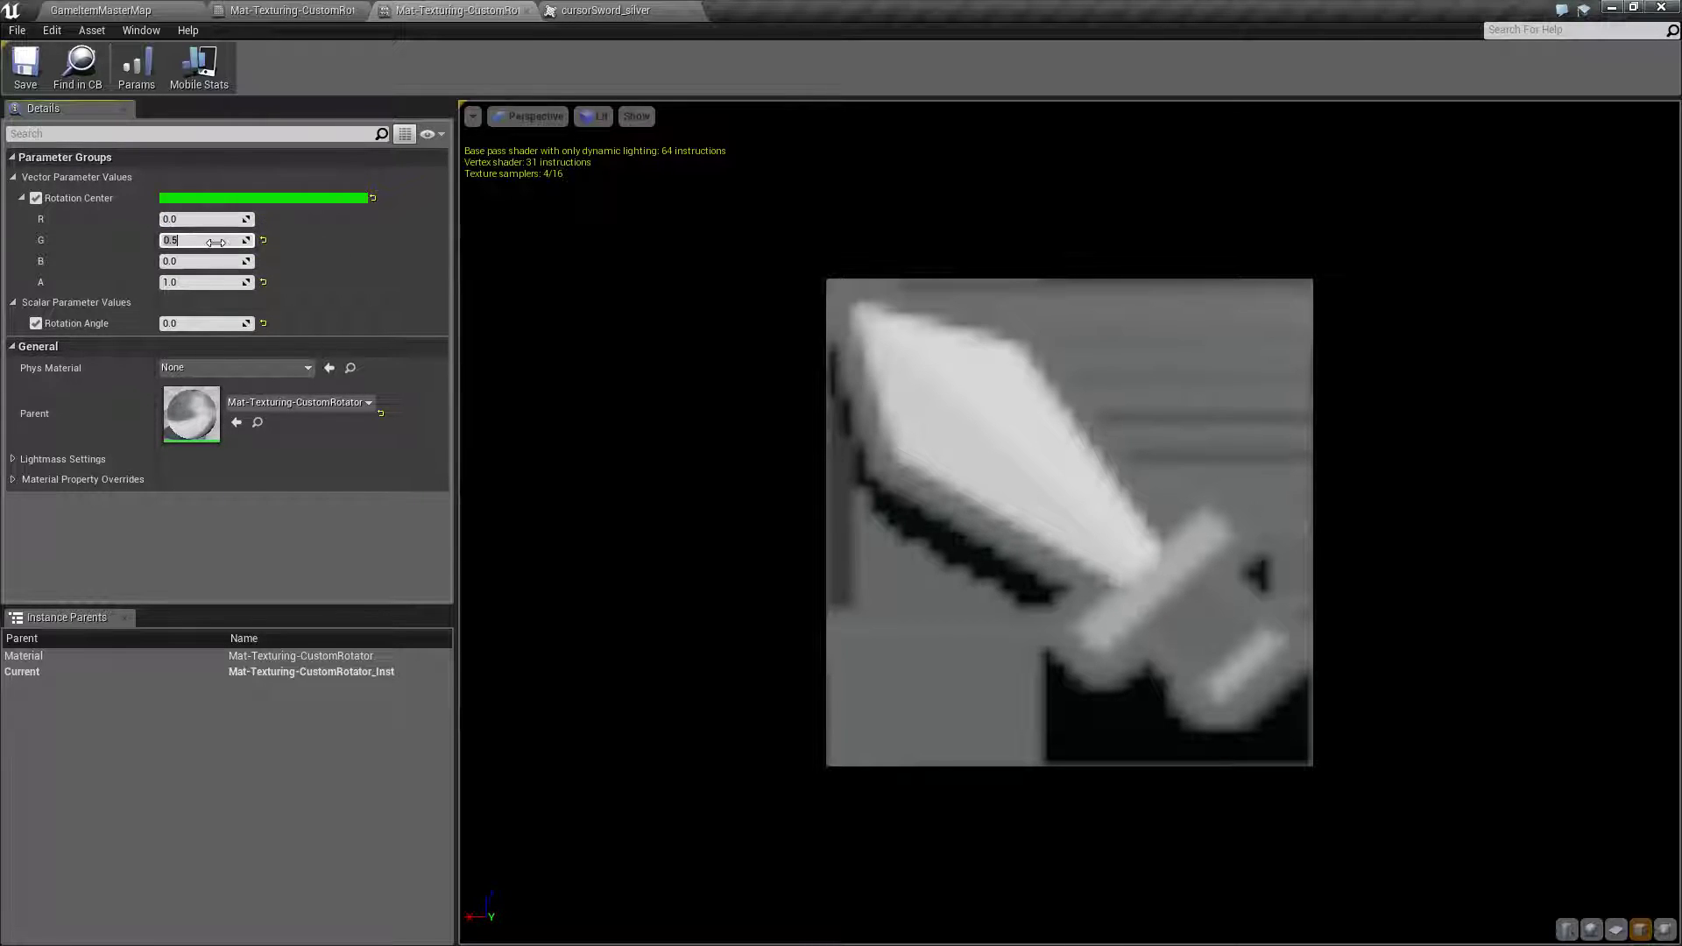
key(Return)
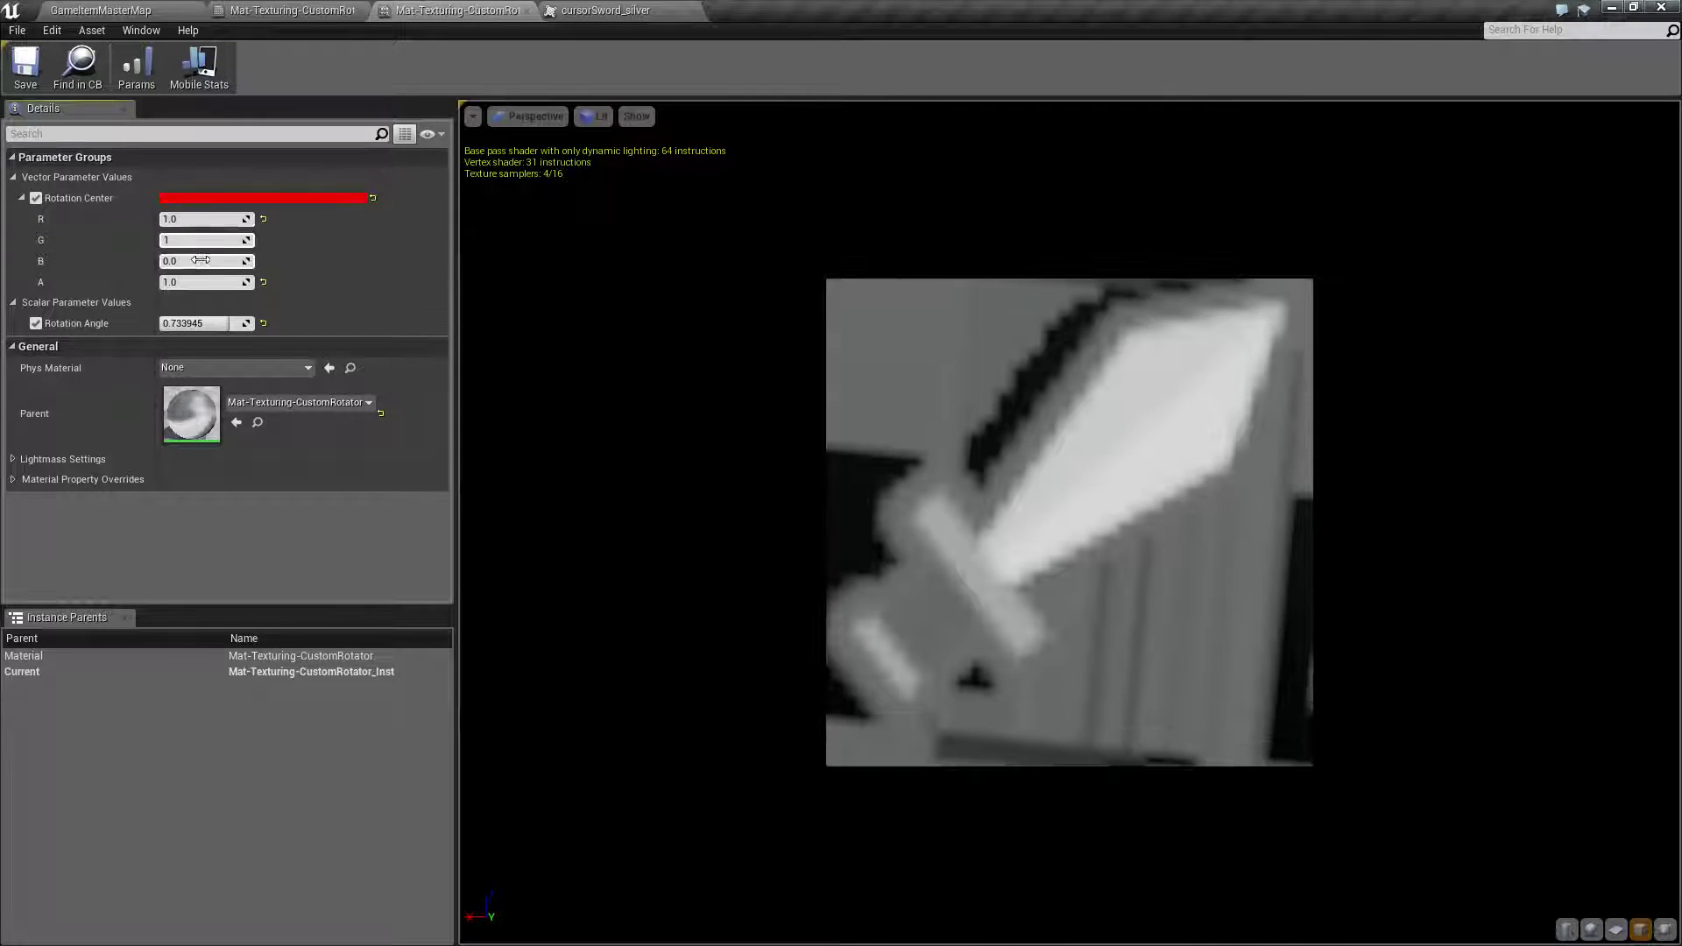
click(200, 240)
text(1)
key(Return)
mouse_move(230, 324)
mouse_down()
mouse_move(183, 324)
mouse_move(226, 323)
mouse_up()
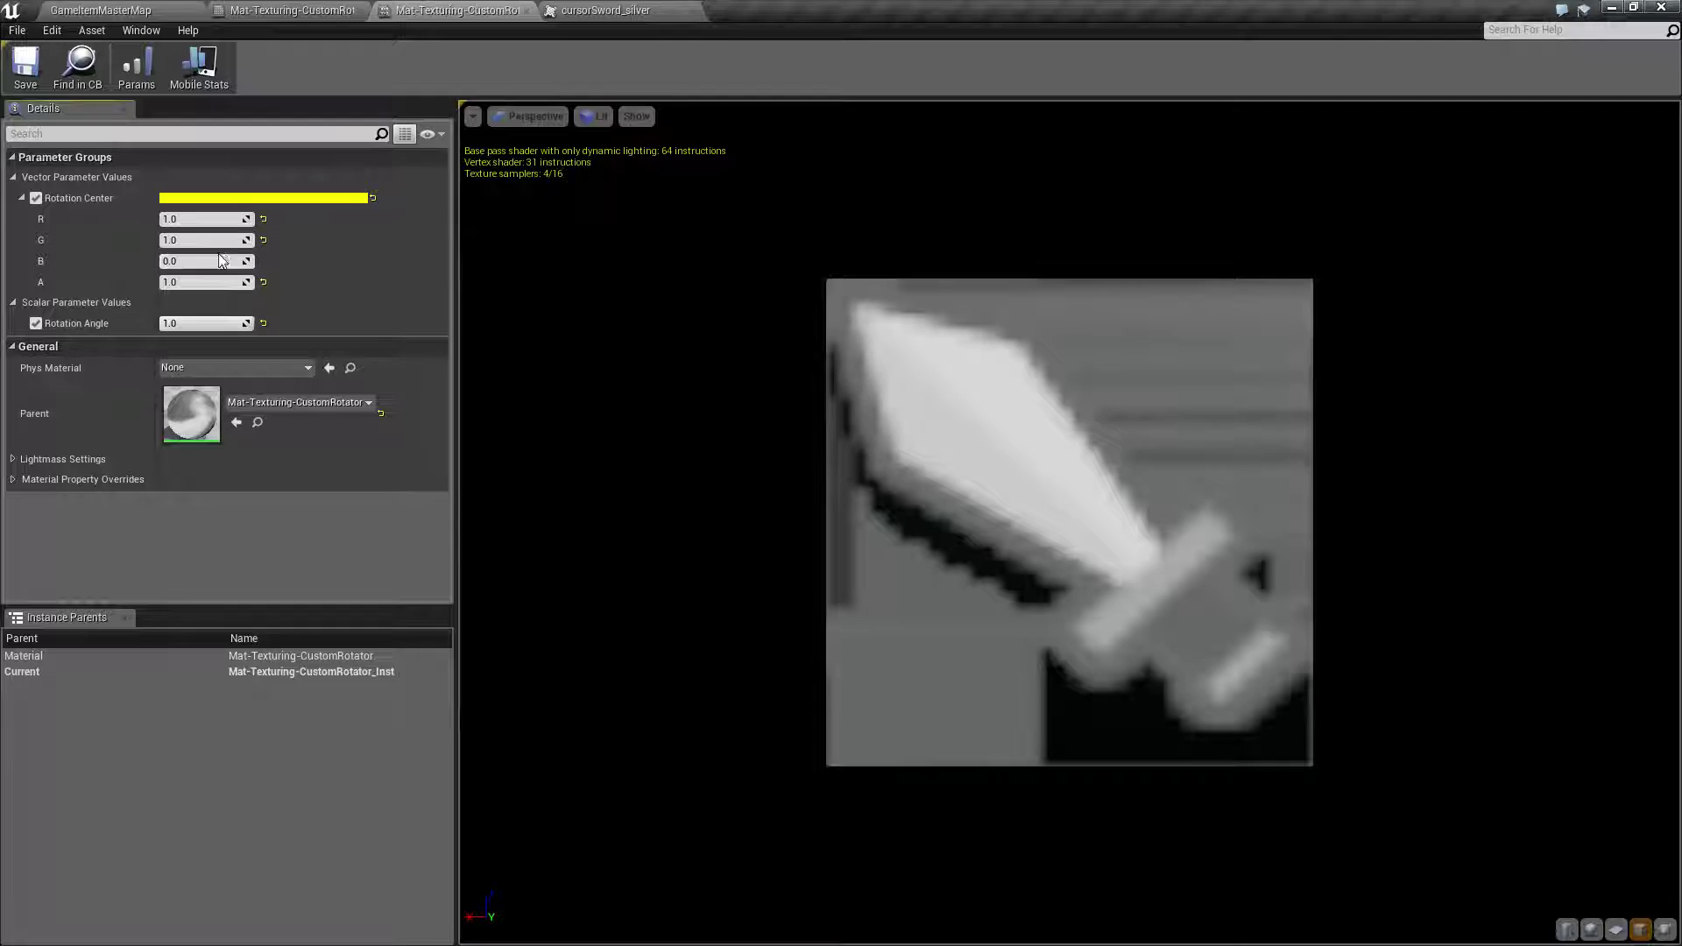
Bring up the Mat-Texturing-CustomRotator graph, center its nodes, and box-select the three input nodes
click(575, 9)
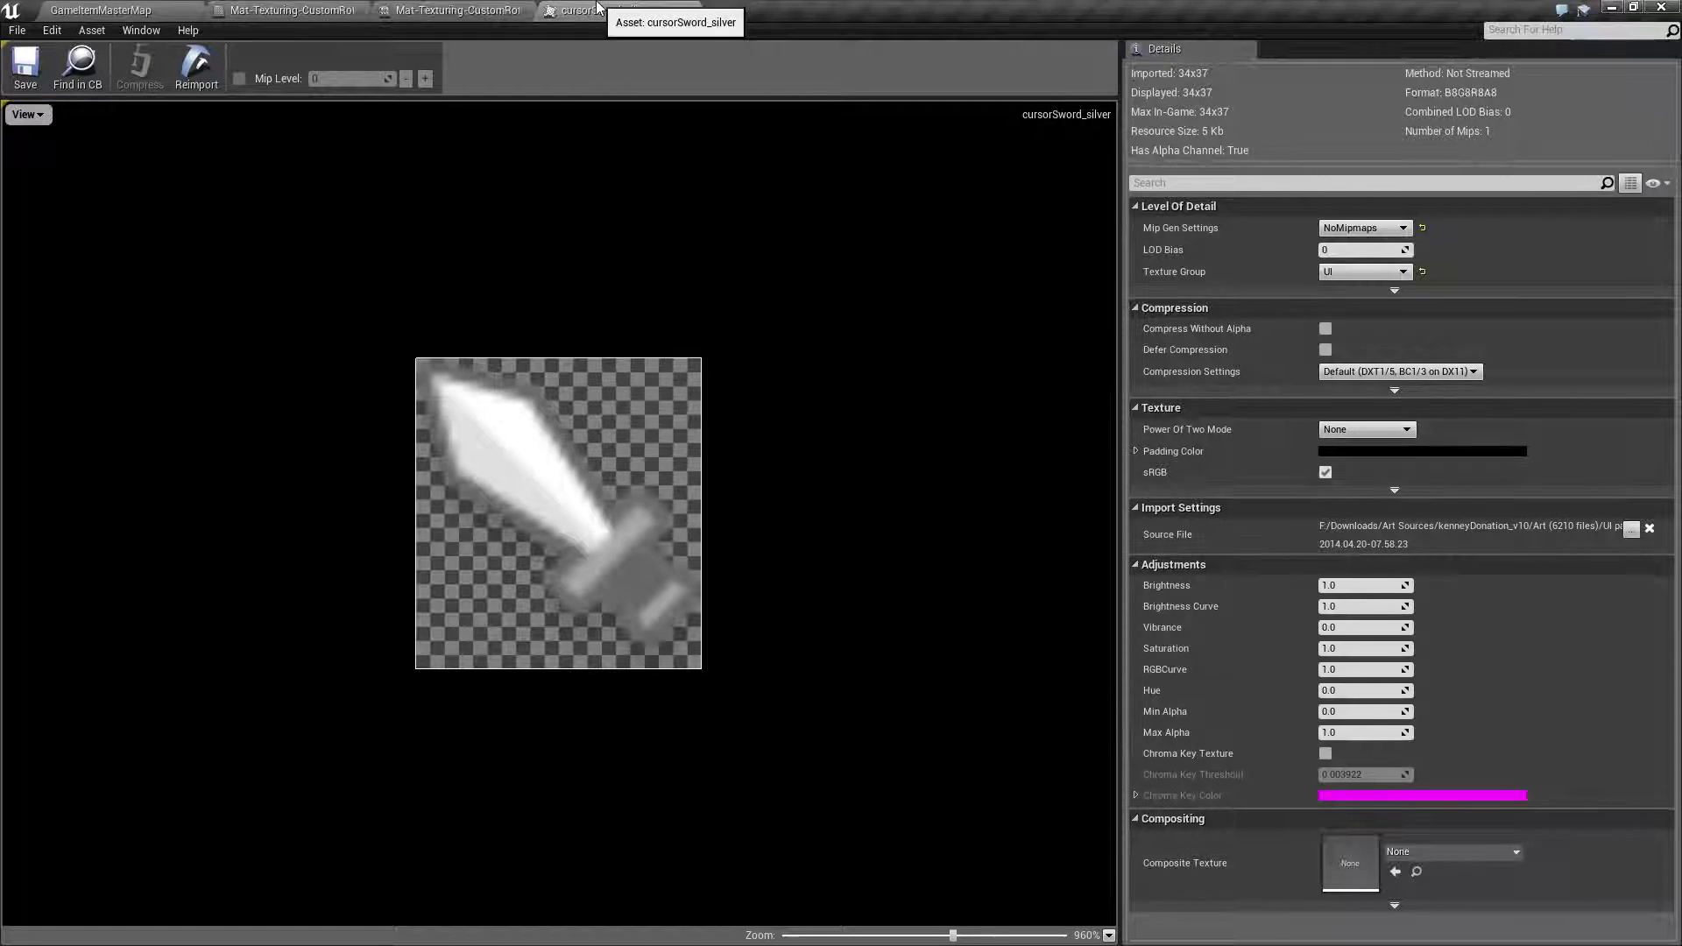
click(289, 10)
right_drag(824, 462, 785, 632)
right_drag(801, 385, 797, 385)
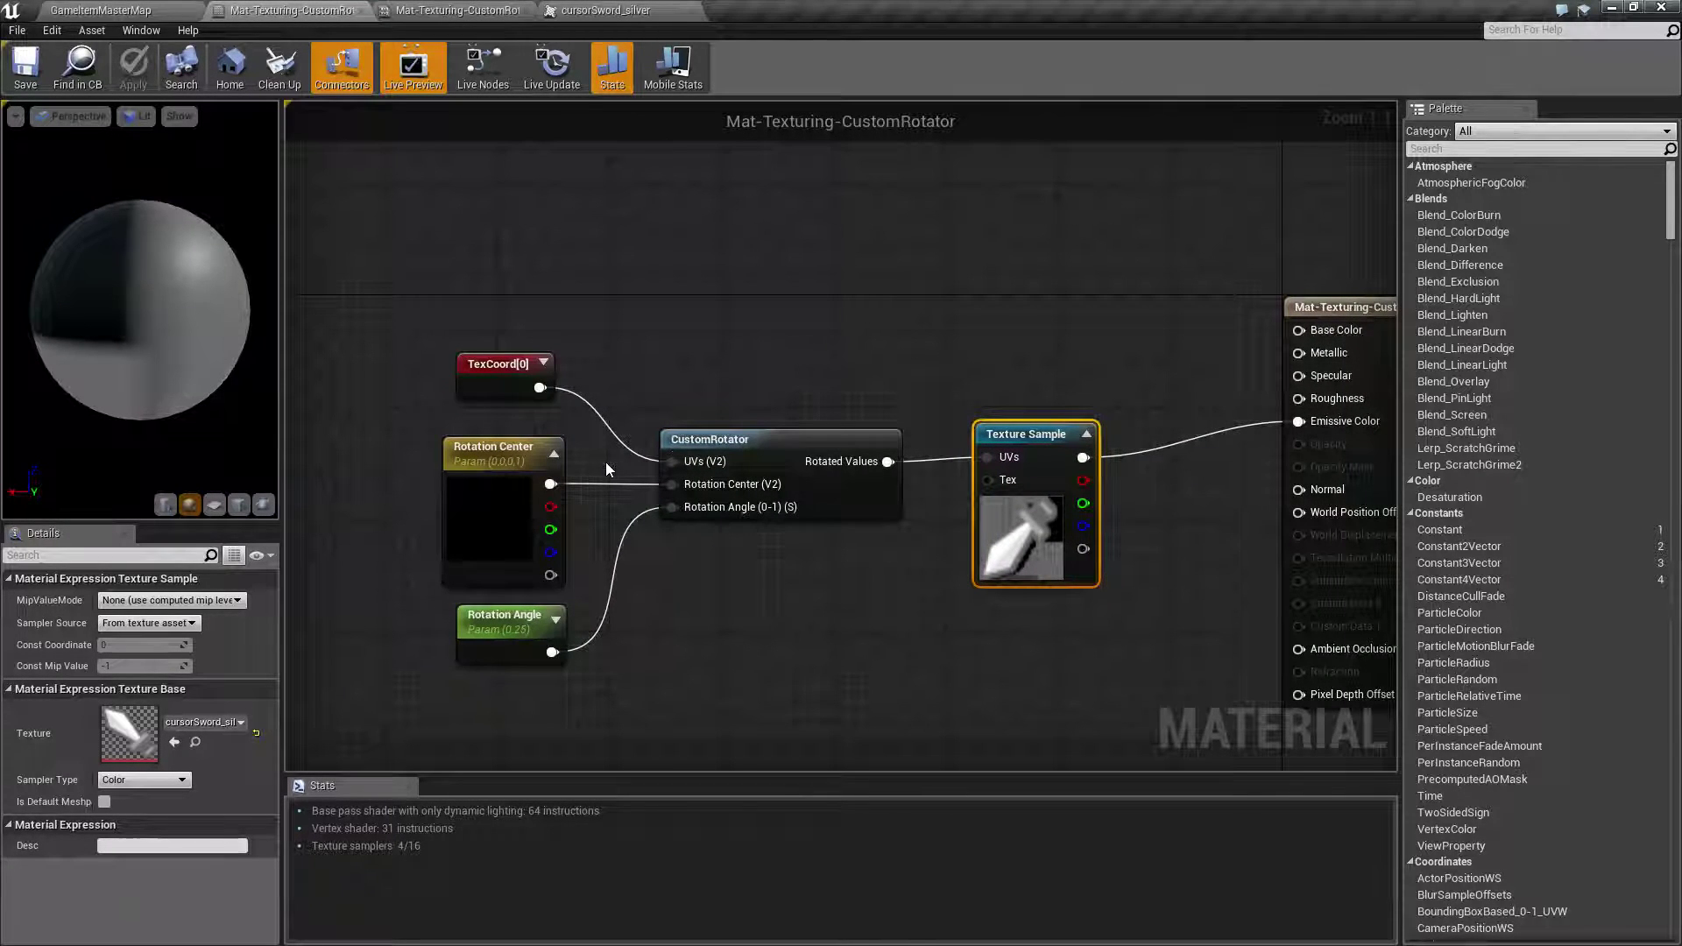
right_drag(873, 629, 830, 609)
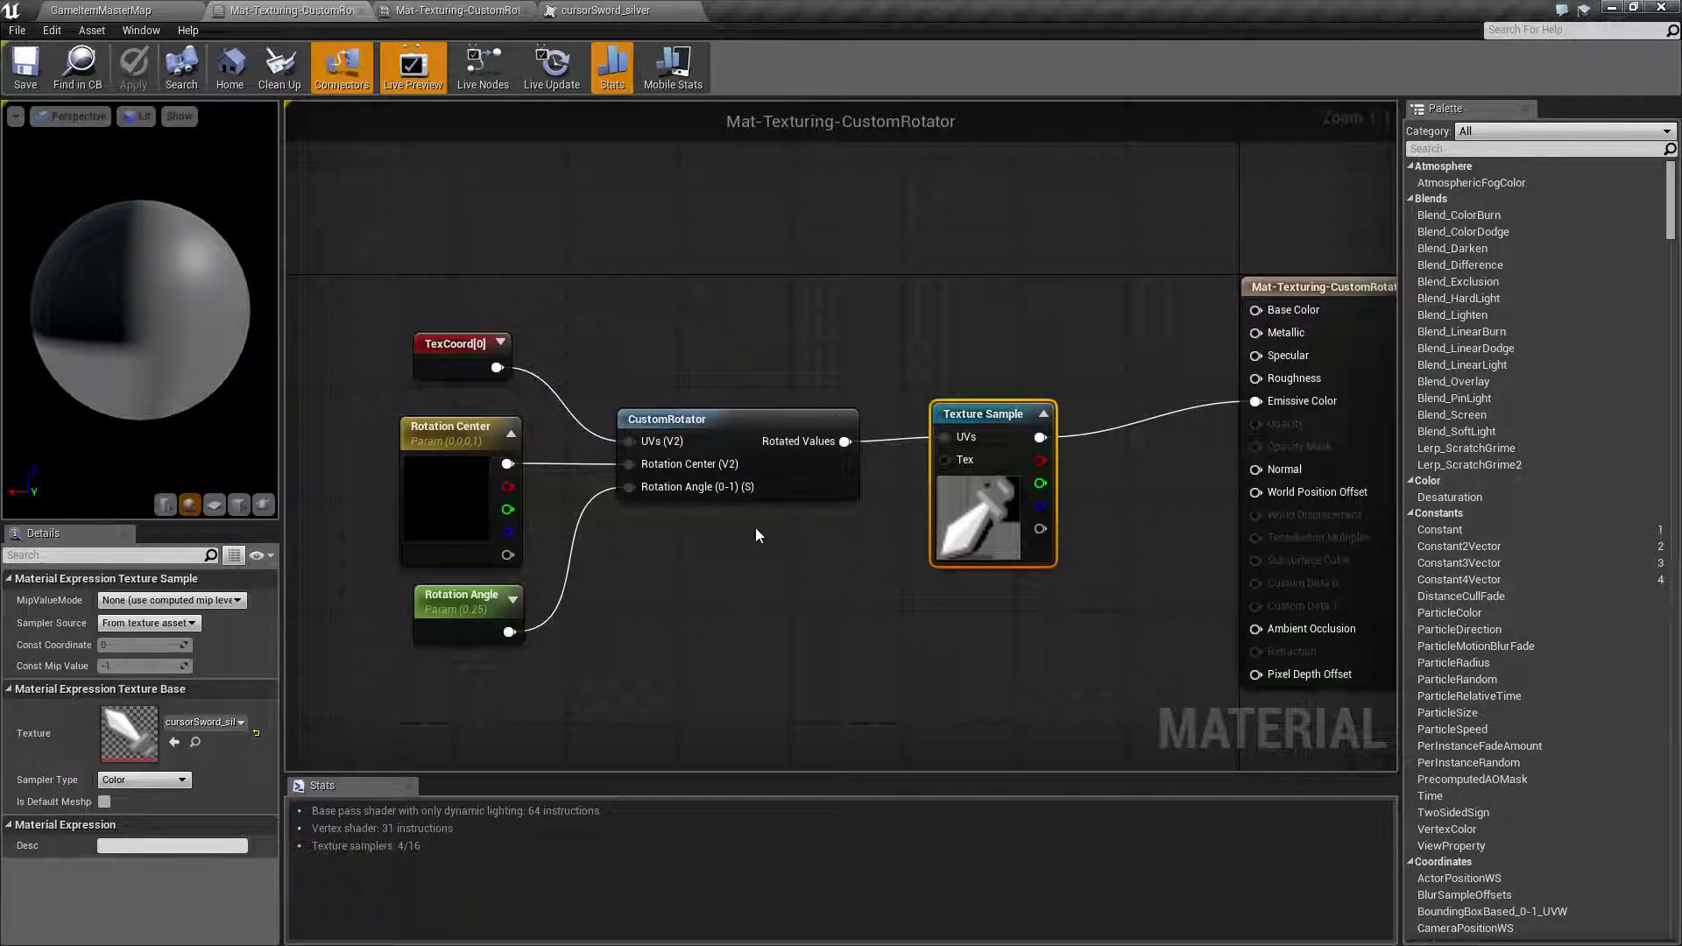
right_drag(782, 540, 864, 554)
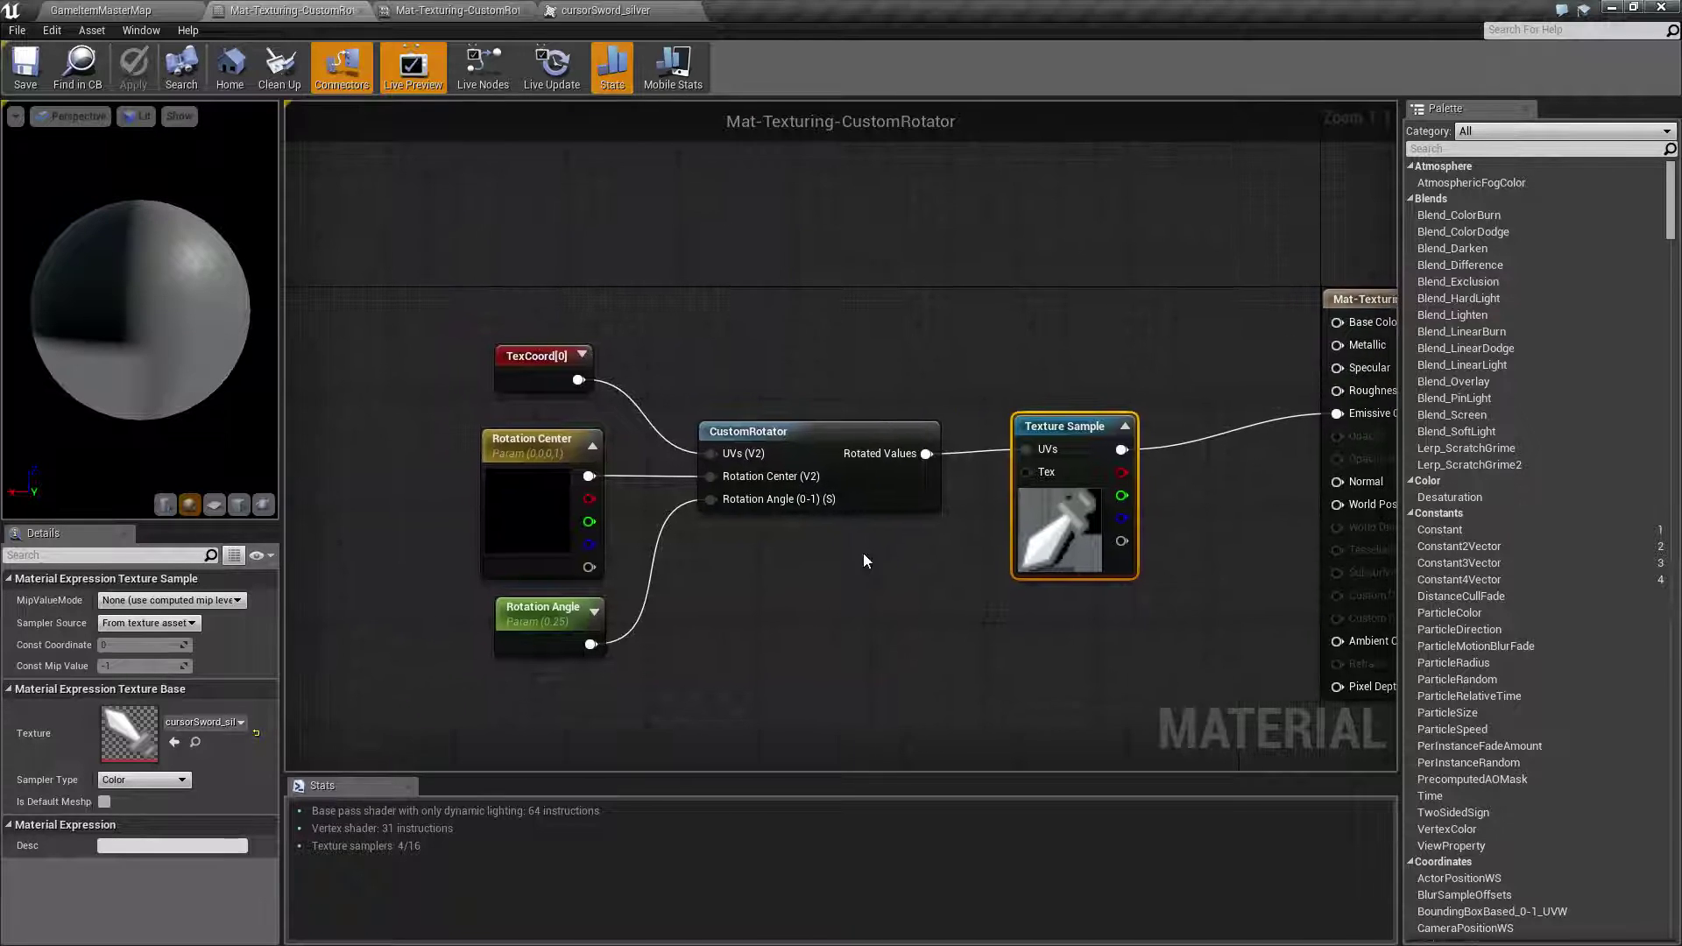
drag(425, 293, 655, 677)
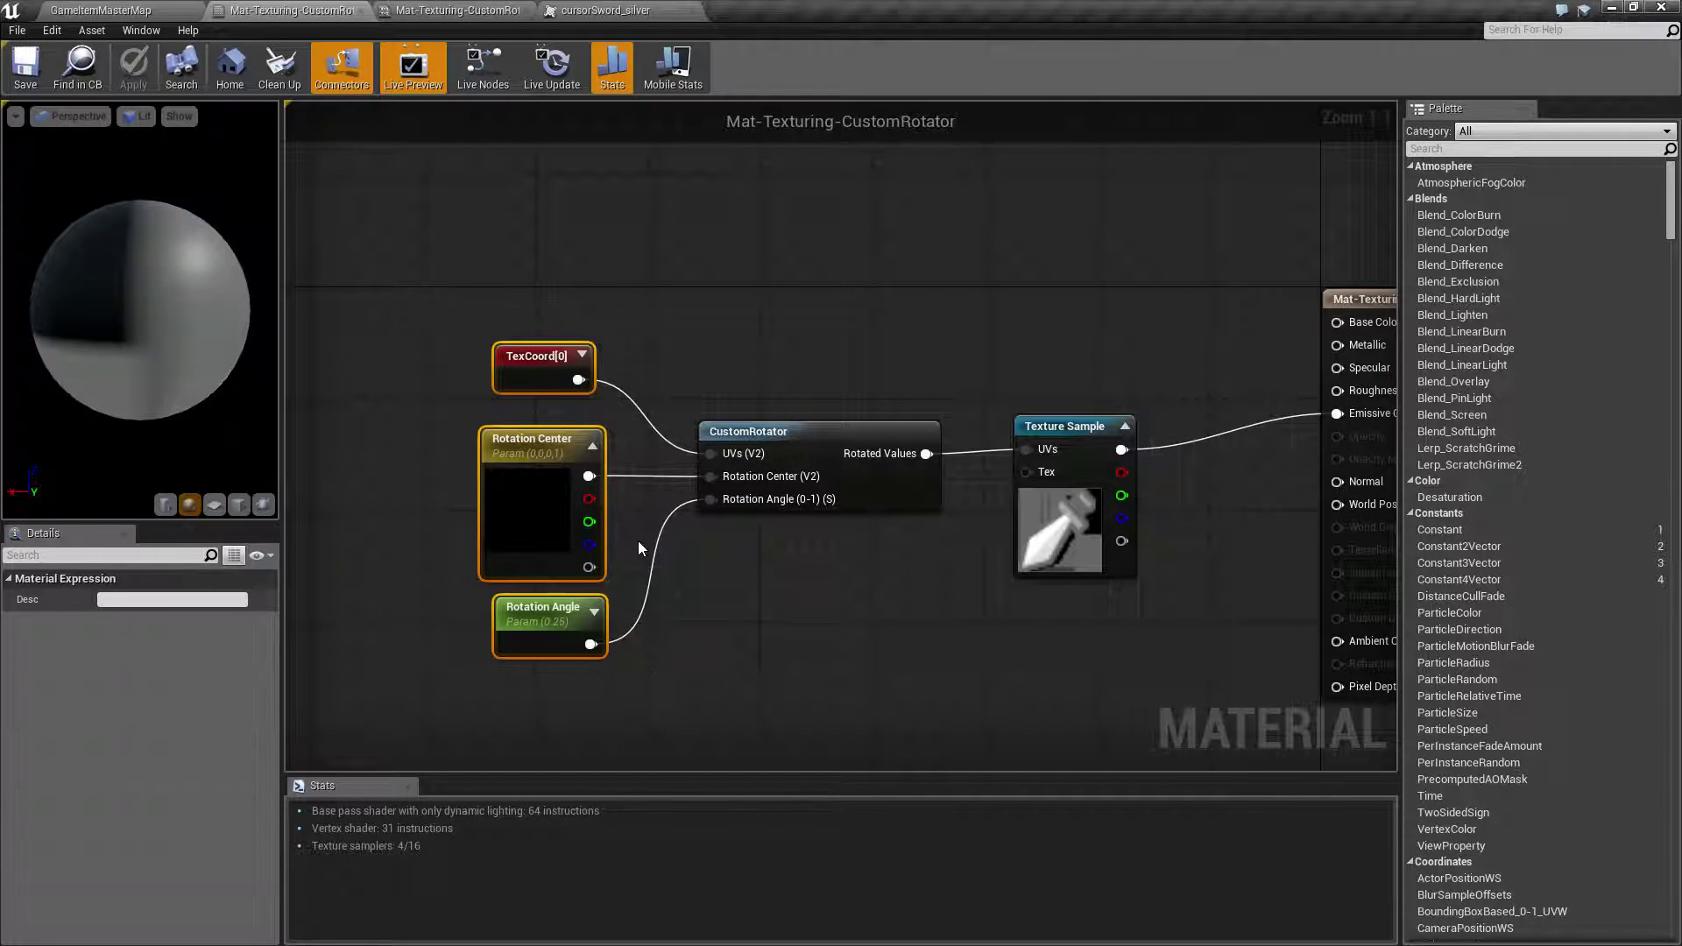
Inspect the TexCoord[0] node's properties and glance at the node type list
click(700, 363)
click(543, 359)
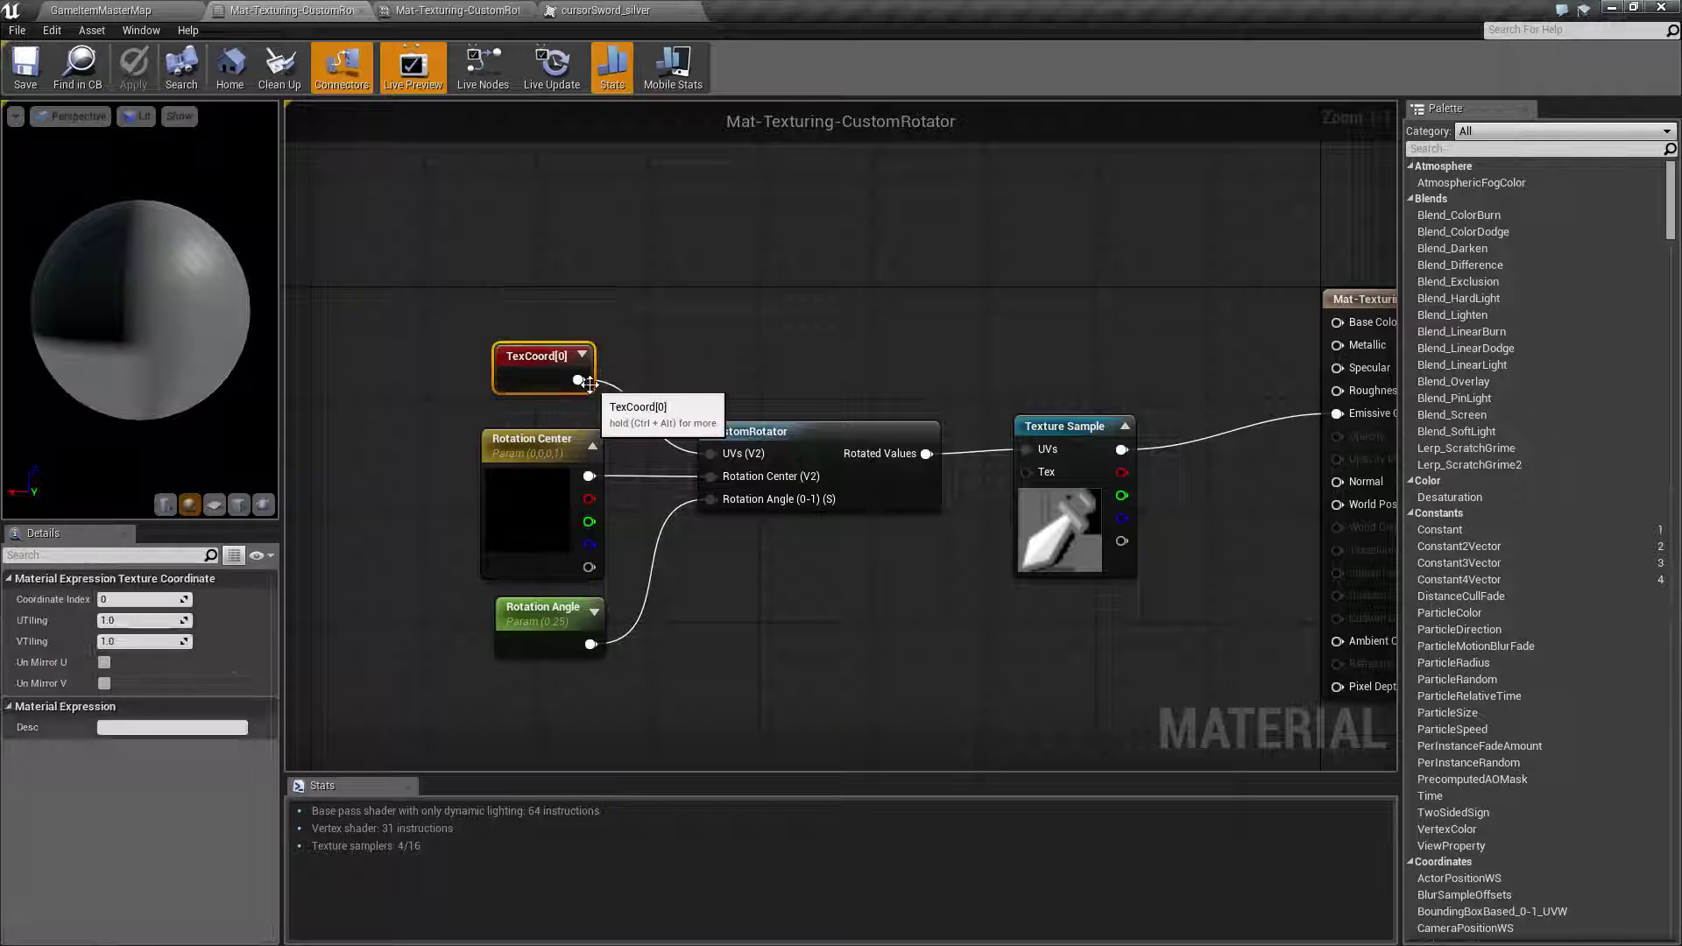
right_click(746, 382)
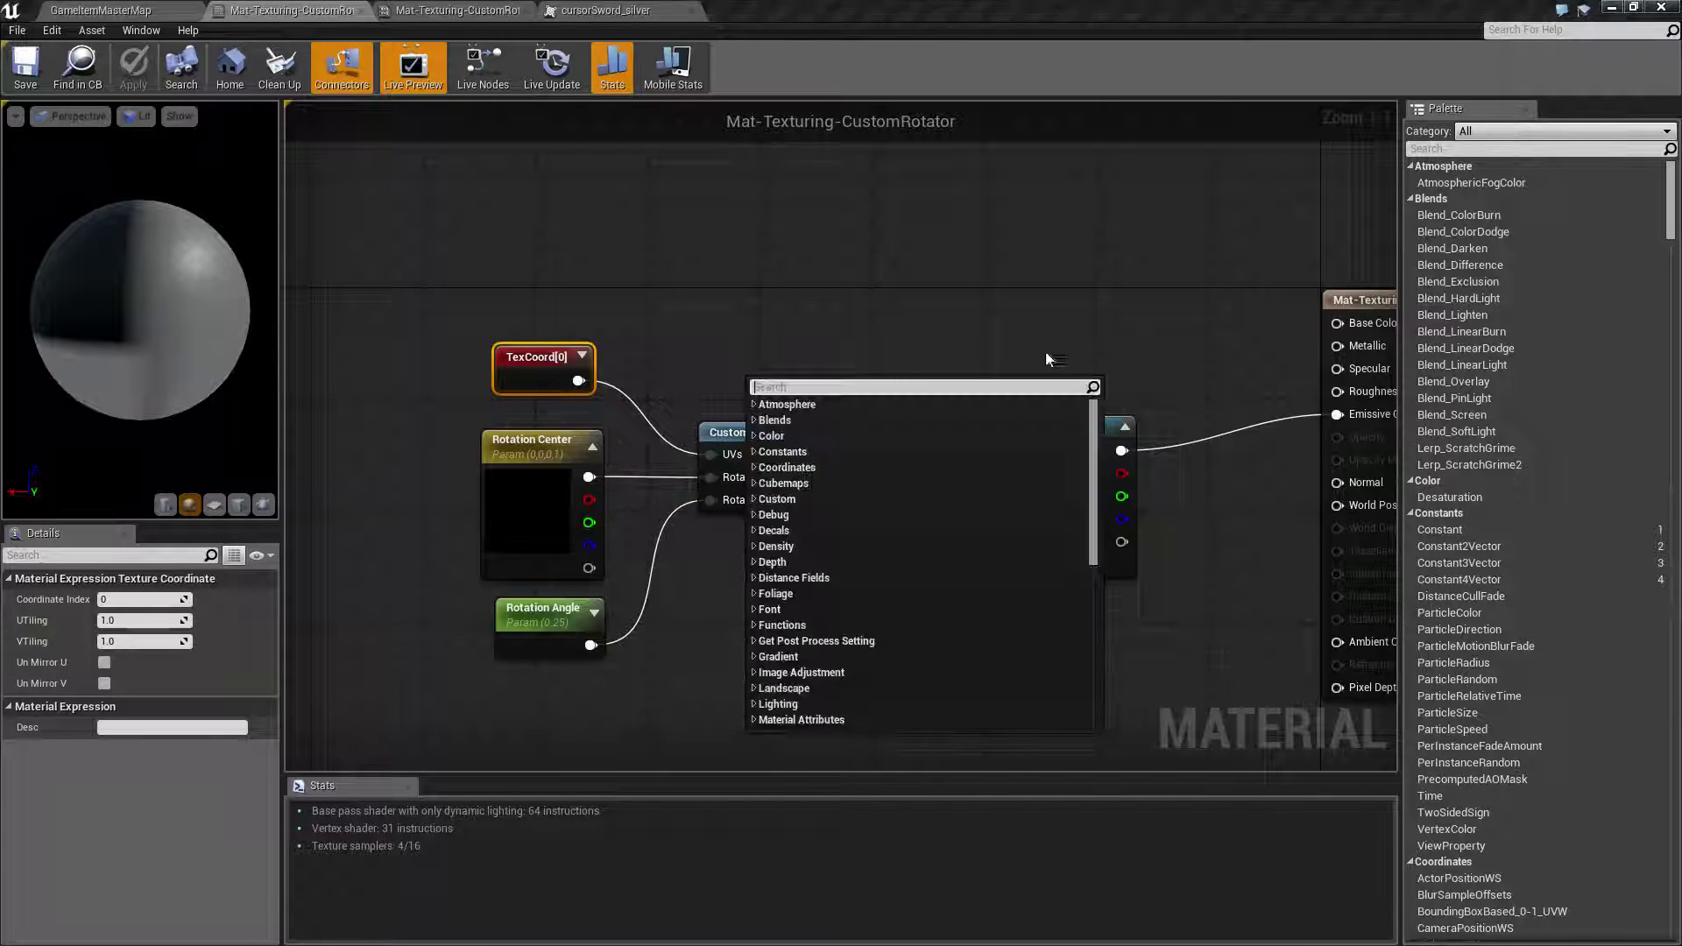
click(849, 289)
Inspect the CustomRotator, TexCoord[0] and Texture Sample nodes, then deselect to show material properties
right_drag(916, 330, 849, 330)
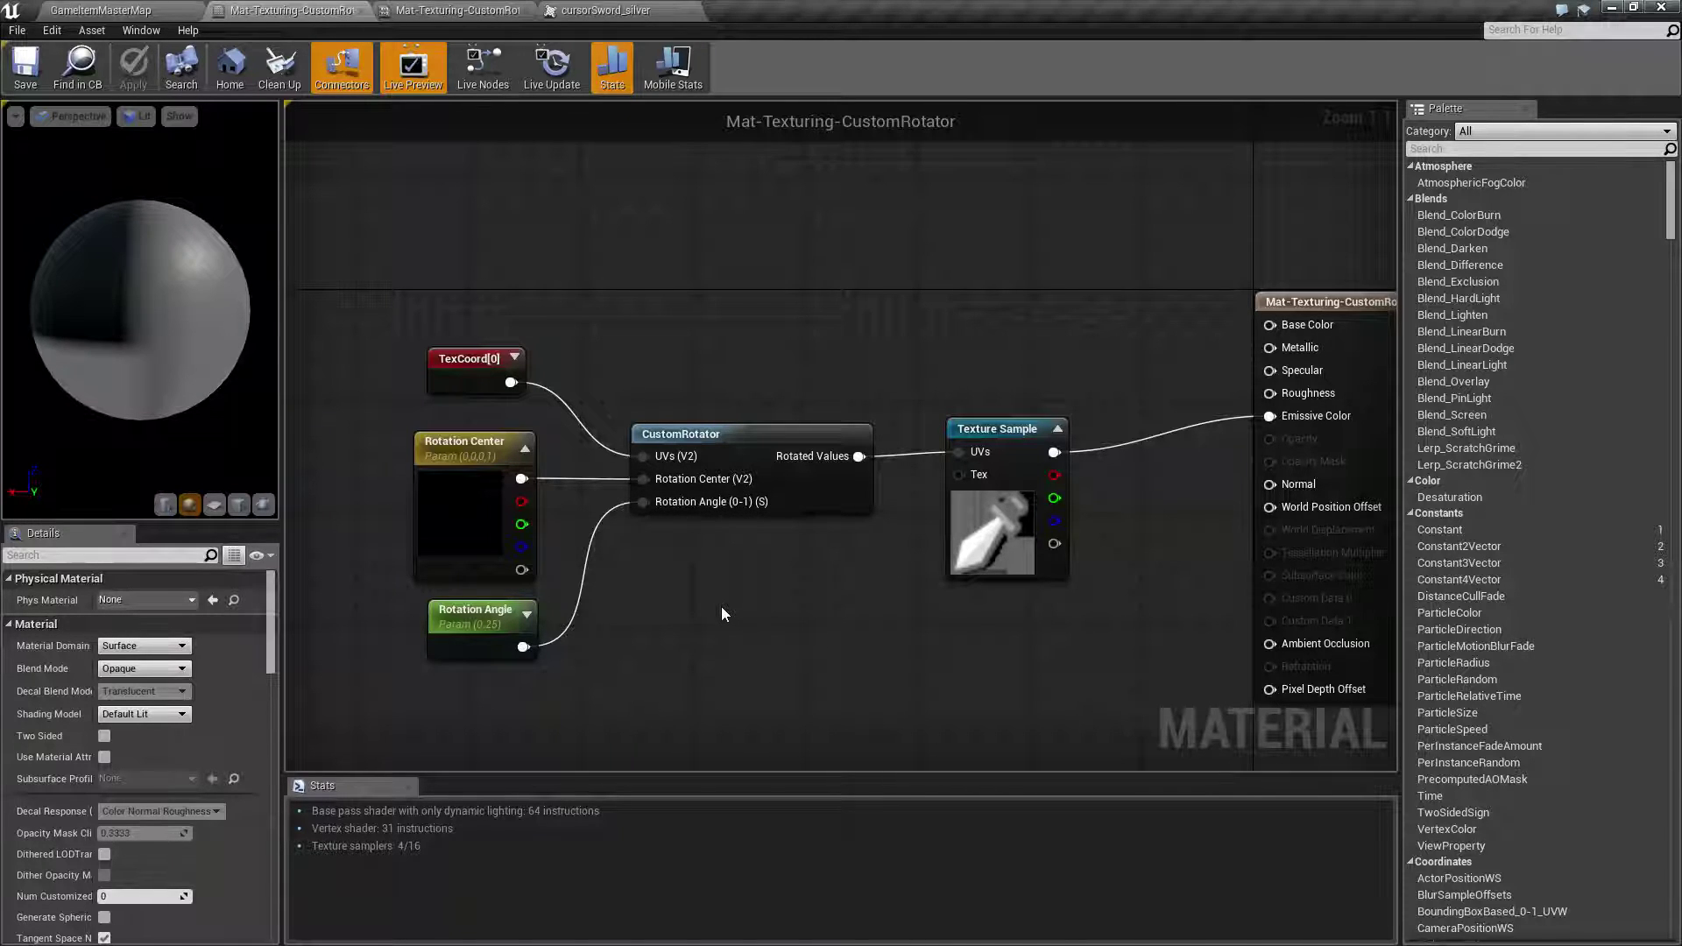
right_drag(807, 617, 743, 648)
click(802, 536)
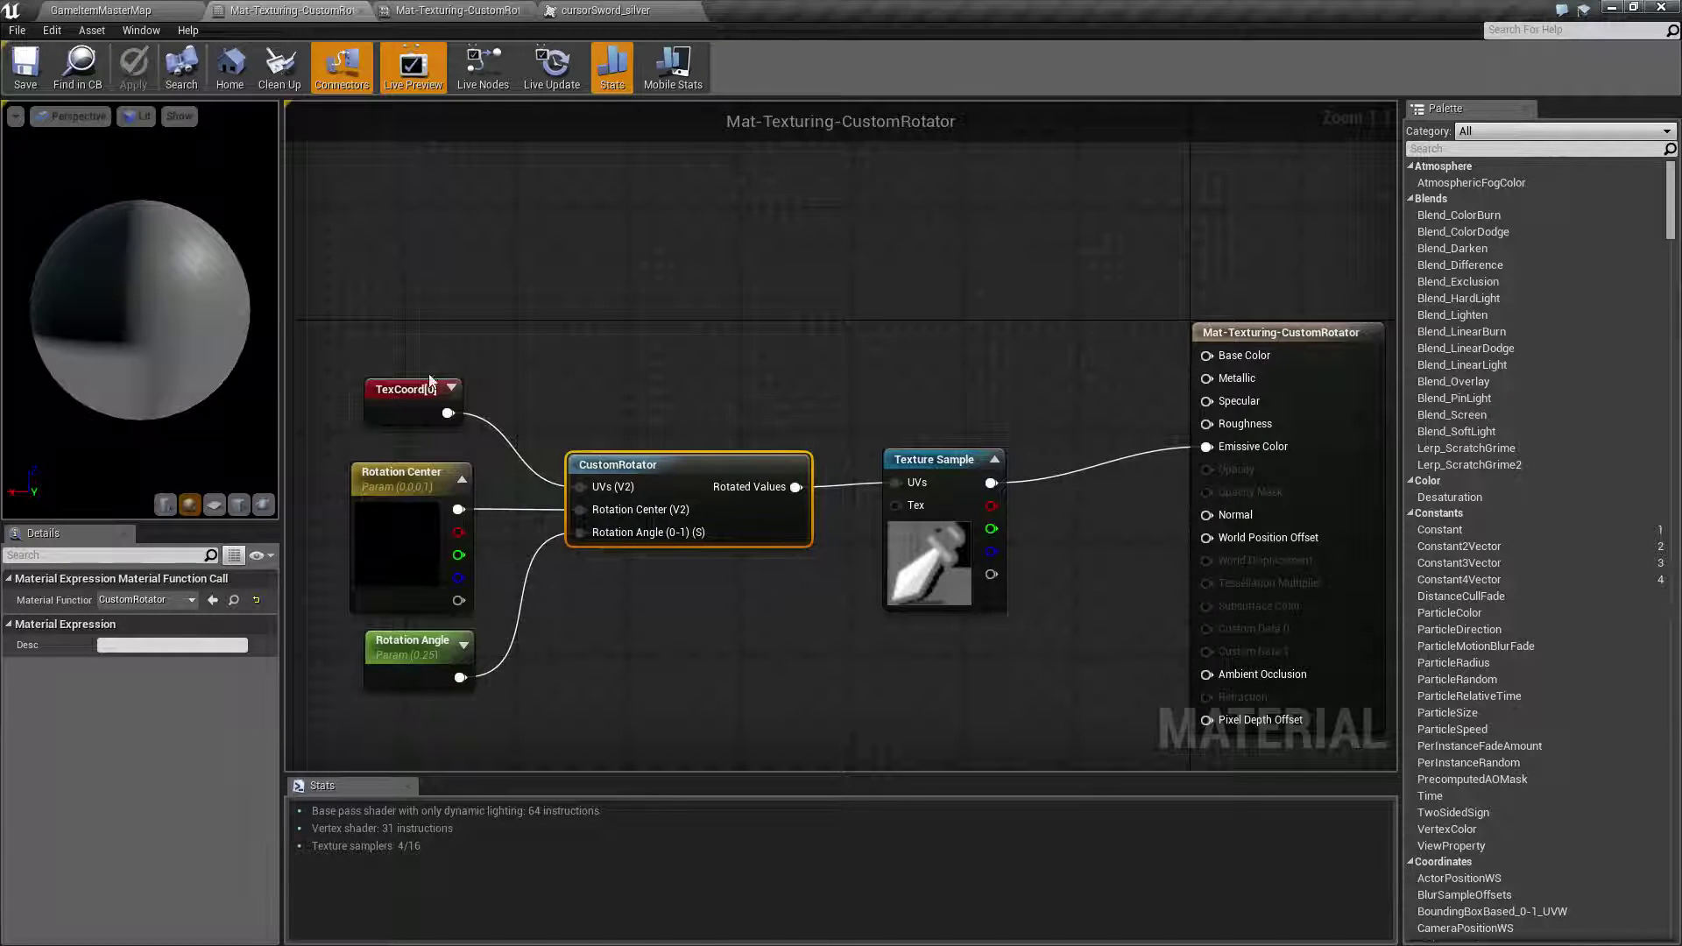
click(430, 408)
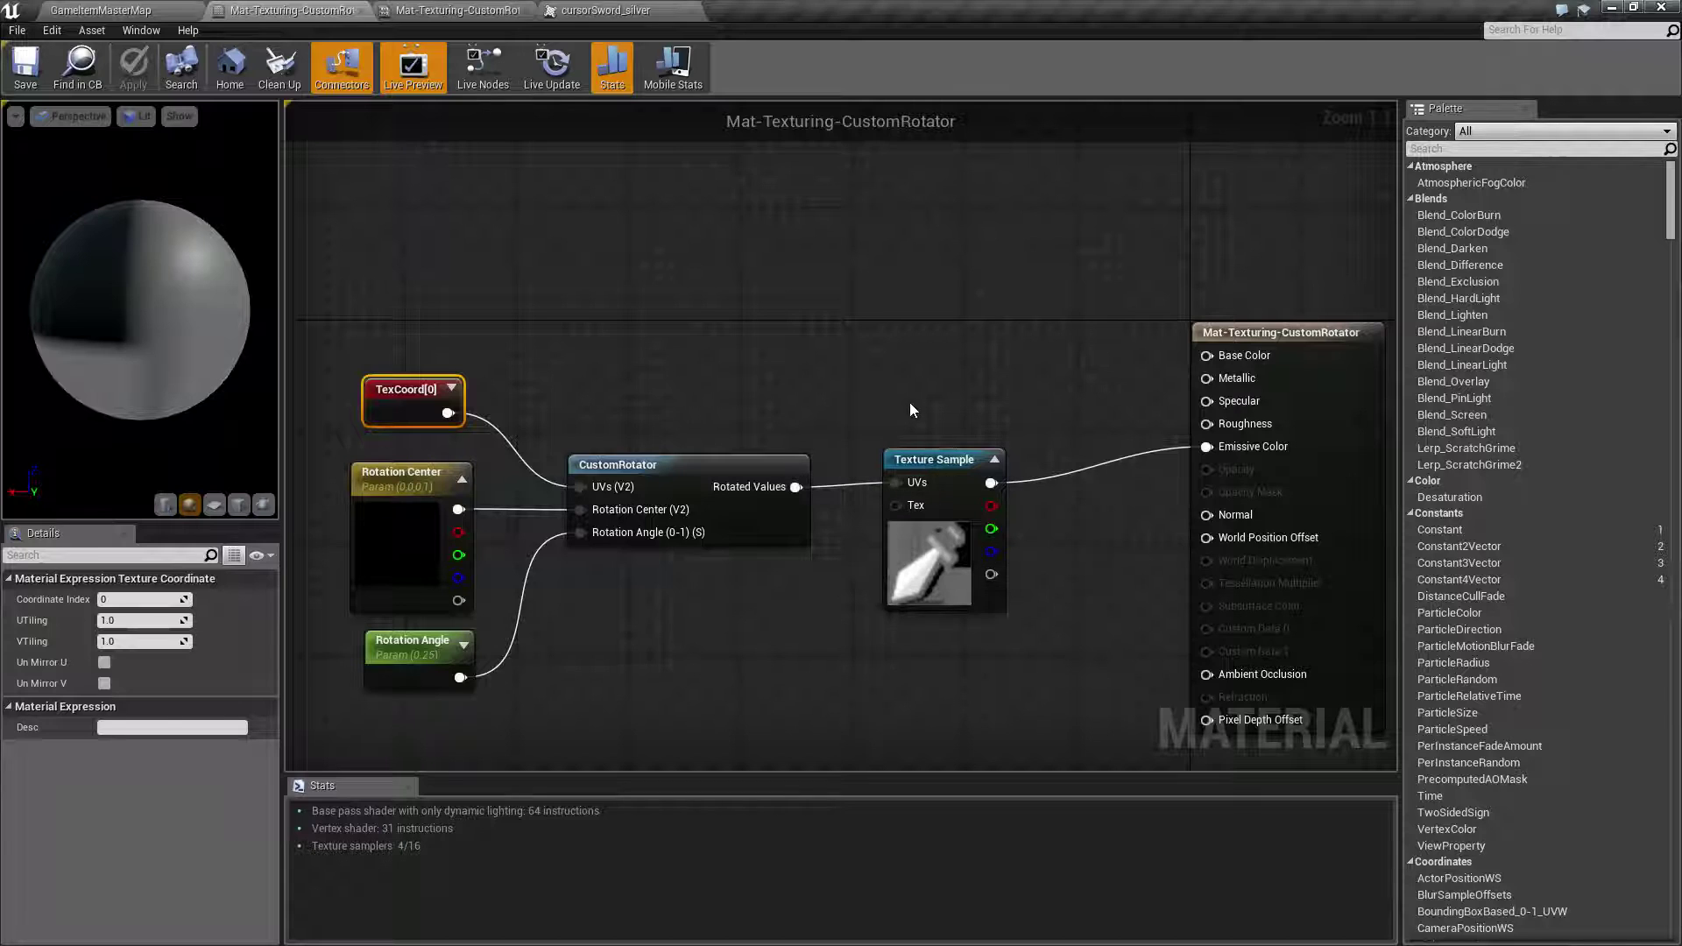
click(927, 490)
click(965, 660)
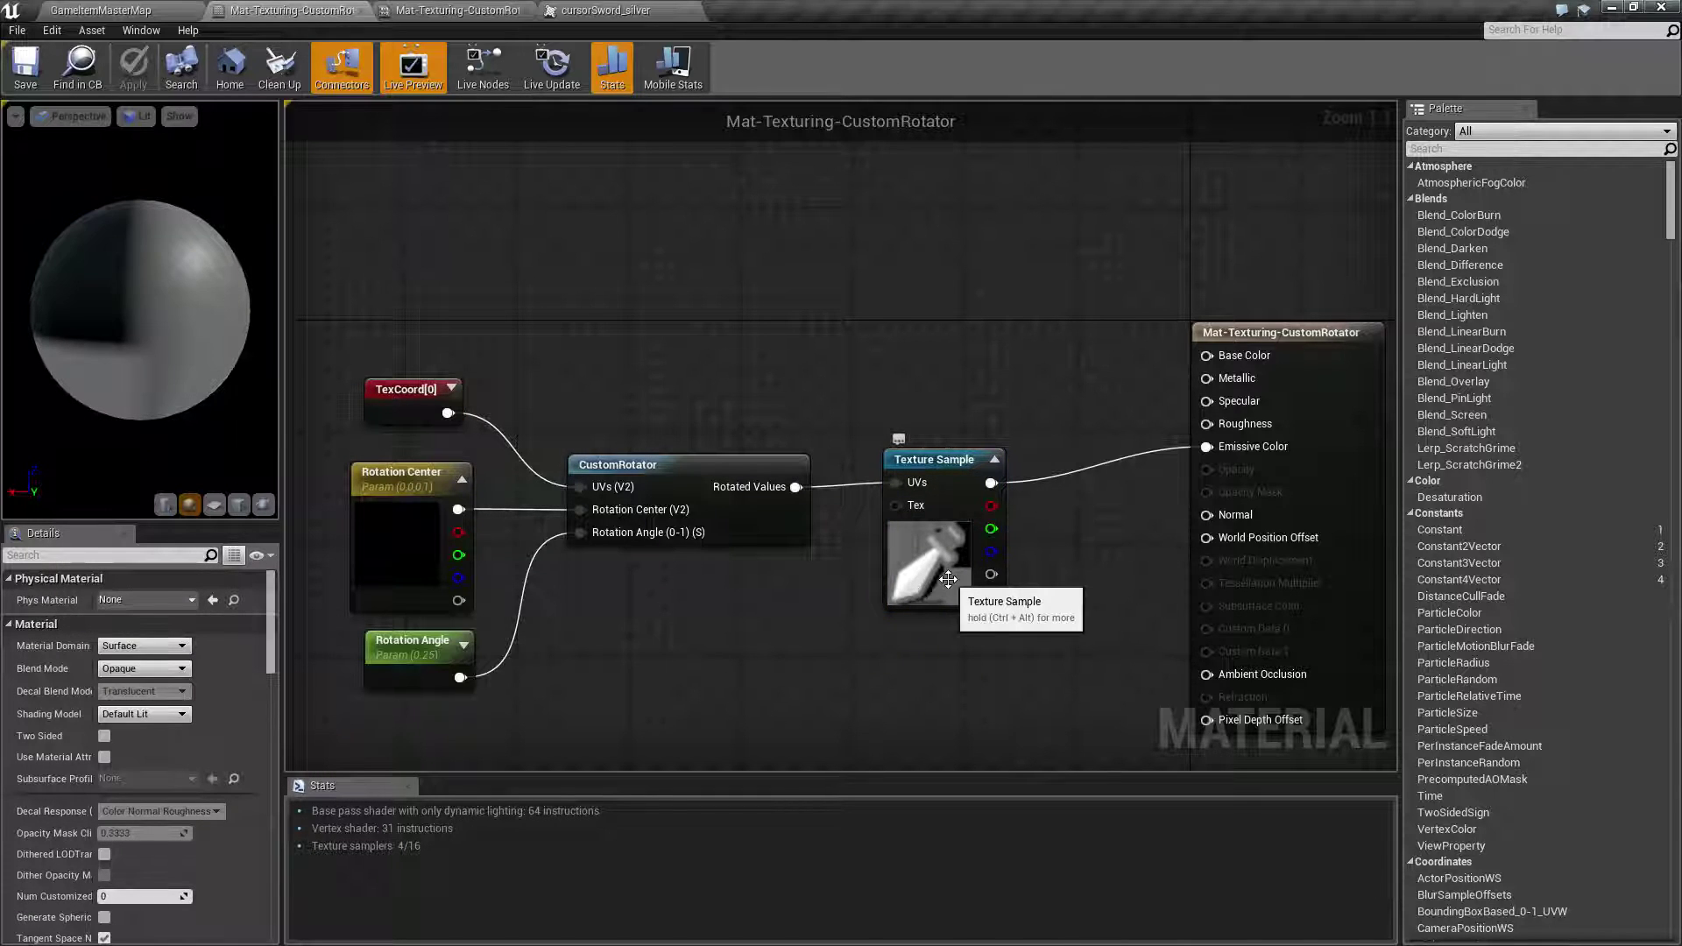